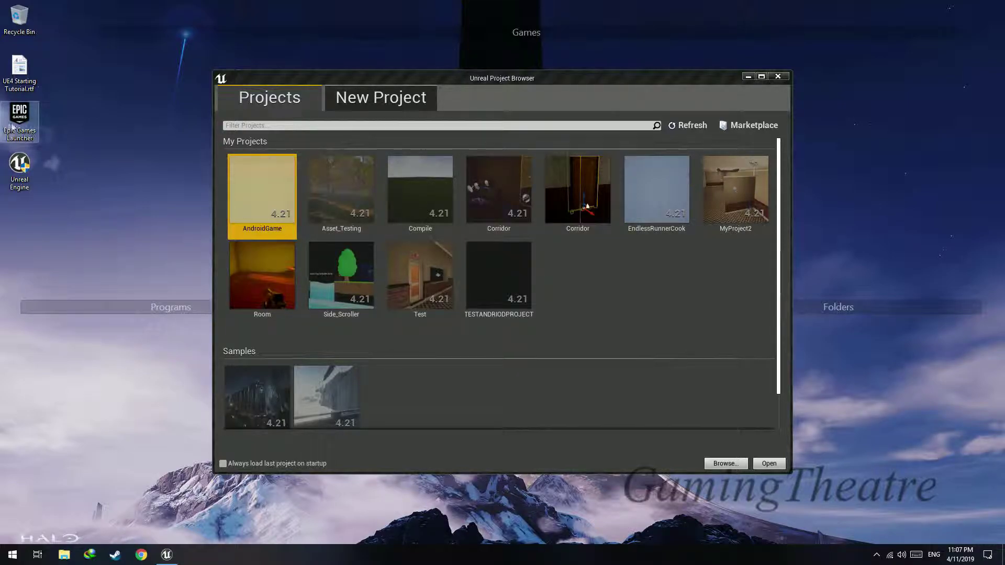
# Switch to the Epic Games Launcher and find the "Particles and Wind Control System" product page in the Marketplace.
pyautogui.doubleClick(19, 134)
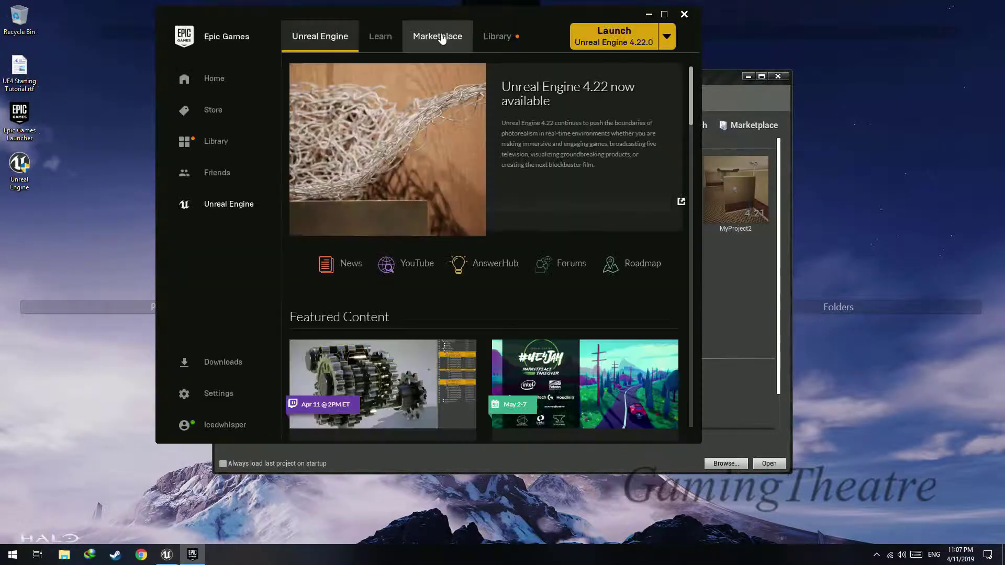
pyautogui.click(438, 38)
pyautogui.click(607, 68)
pyautogui.write('pa')
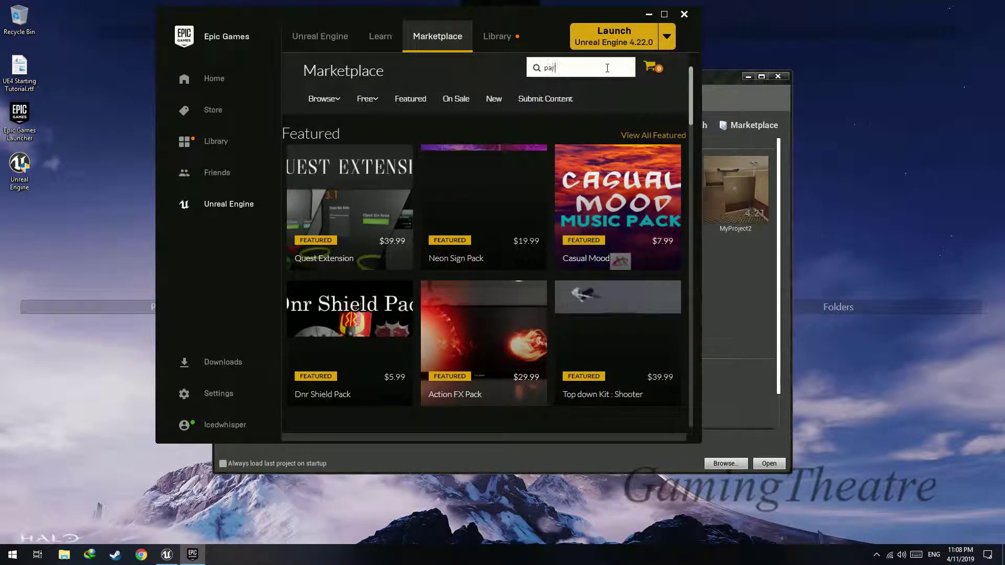
pyautogui.write('rticles and')
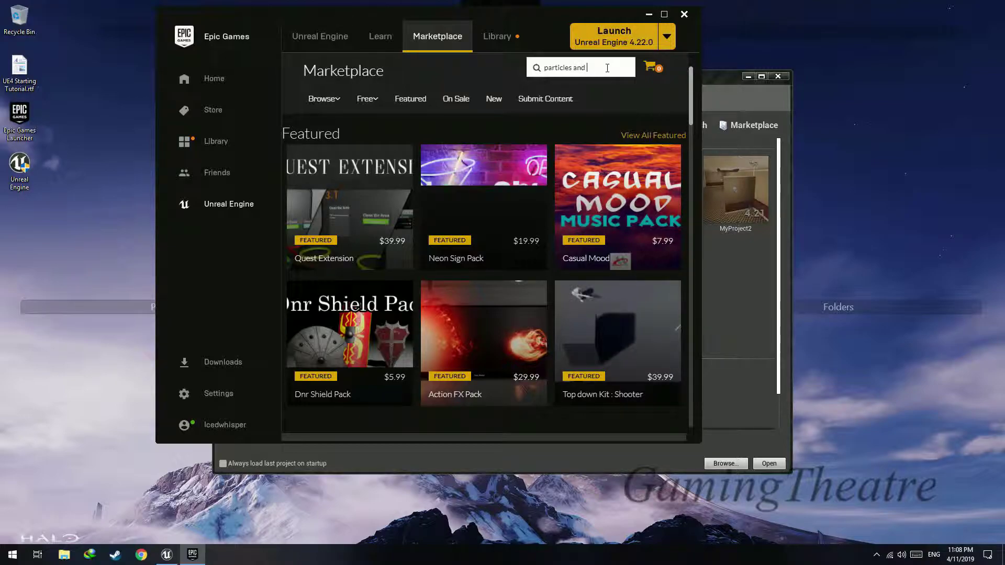
pyautogui.click(568, 103)
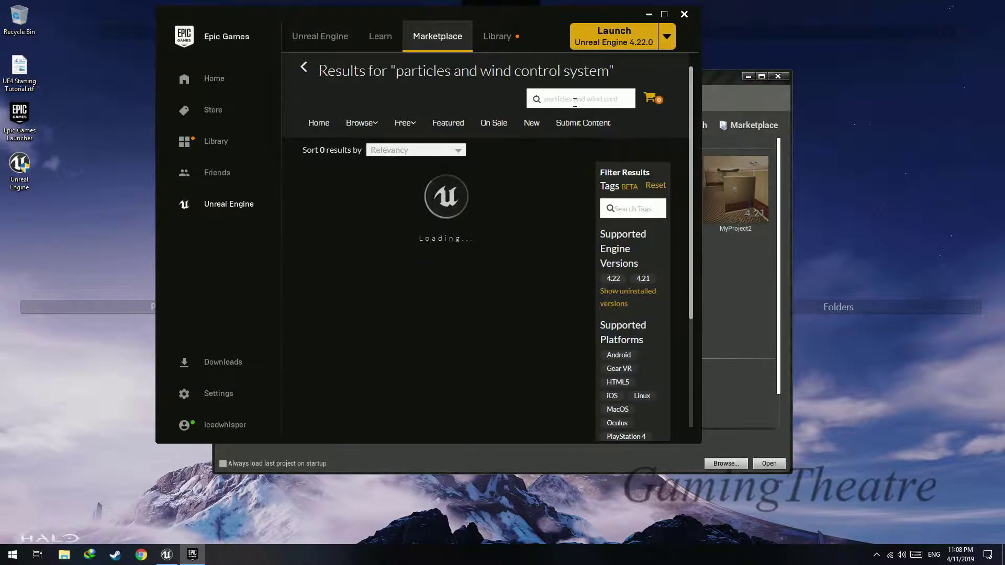
pyautogui.click(362, 189)
pyautogui.scroll(-4, 505, 348)
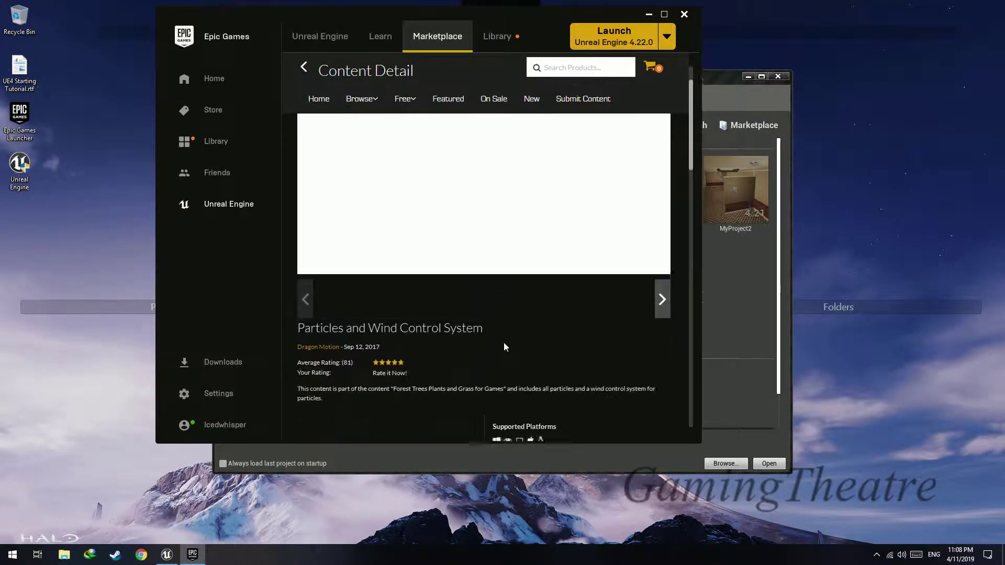
# Try to add Particles and Wind Control System to the Room project, declining to overwrite its existing files.
pyautogui.click(394, 350)
pyautogui.scroll(-4, 413, 242)
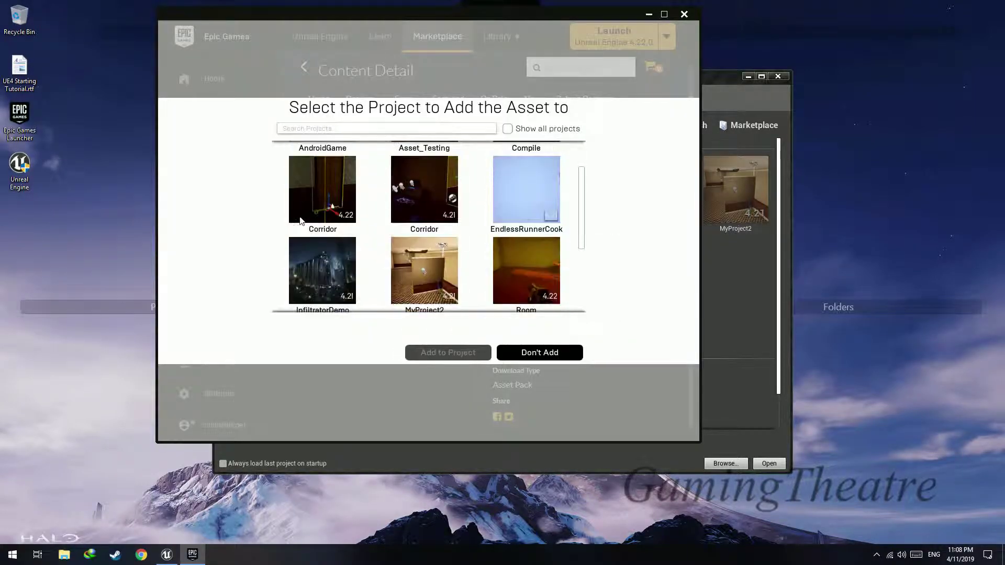
pyautogui.scroll(1, 526, 226)
pyautogui.scroll(1, 525, 227)
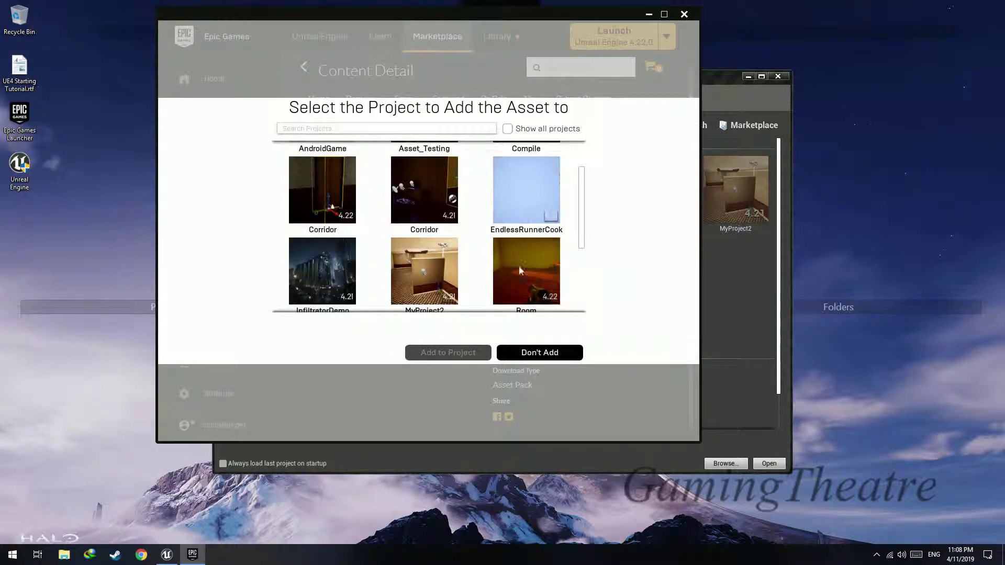
pyautogui.click(521, 270)
pyautogui.scroll(-1, 516, 259)
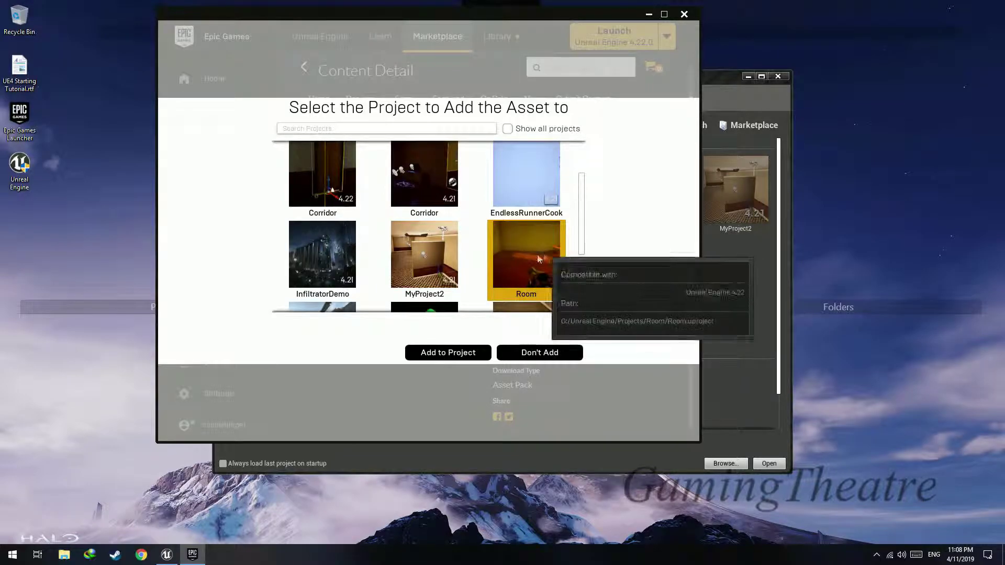
pyautogui.click(487, 352)
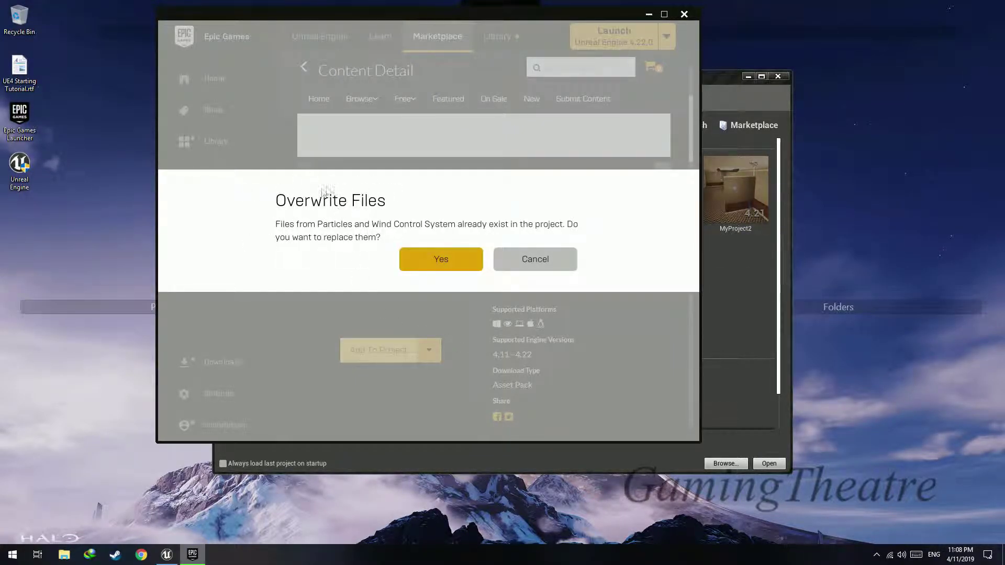
pyautogui.click(538, 258)
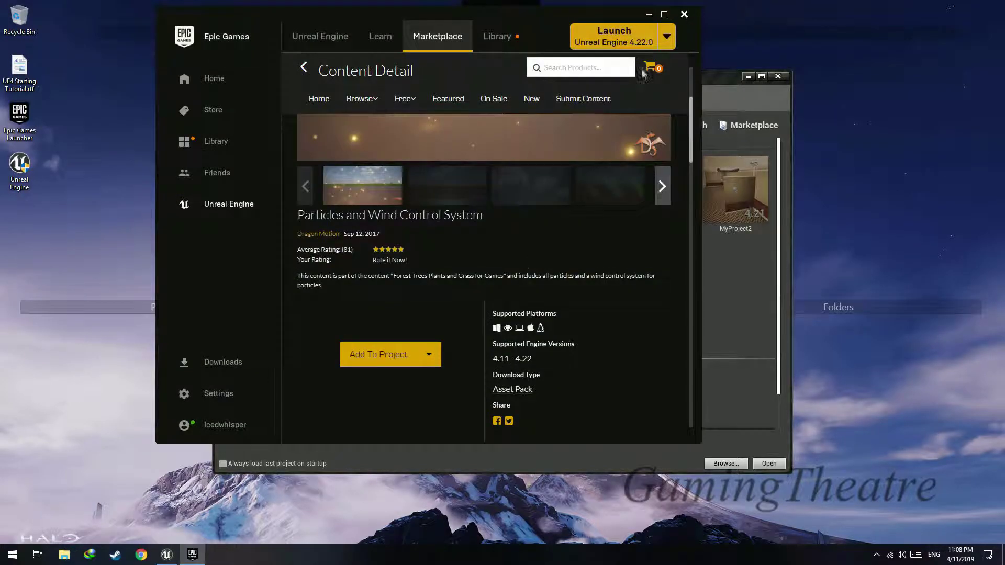
# Check the launcher's Unreal Engine library and the downloads list.
pyautogui.click(488, 40)
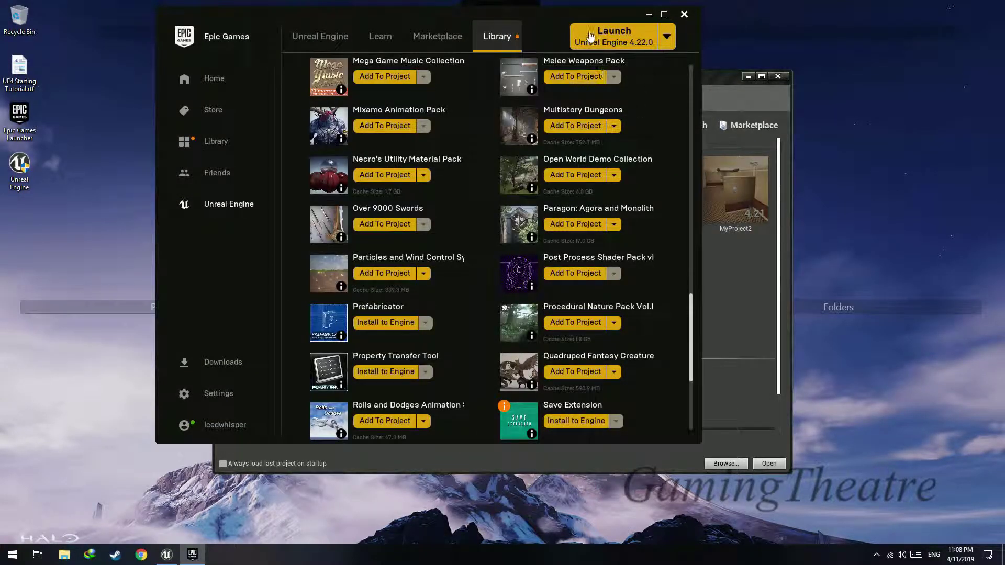
pyautogui.click(215, 361)
pyautogui.click(639, 343)
# Switch to the Unreal Project Browser, open the Room project, and close the launcher.
pyautogui.click(732, 264)
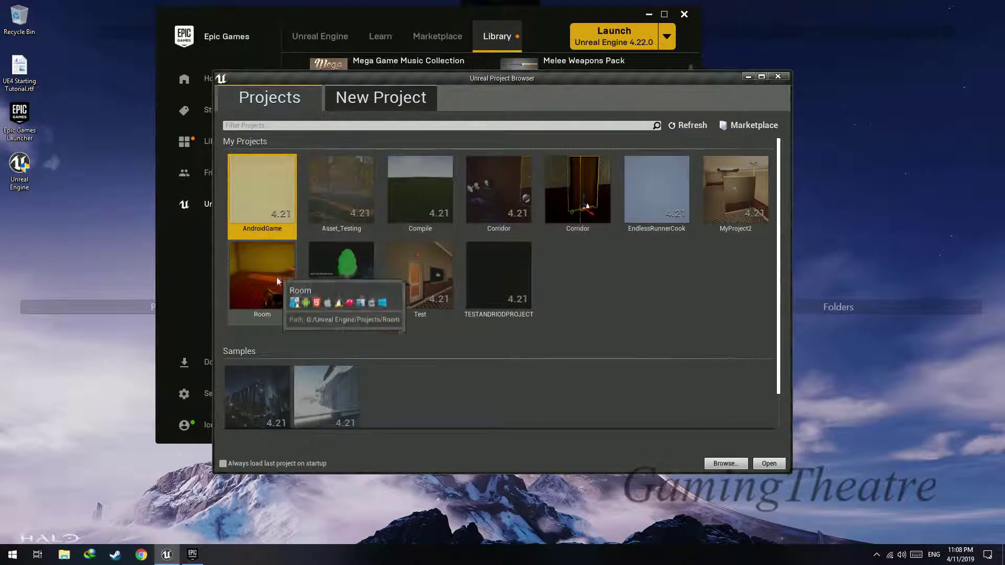
pyautogui.doubleClick(267, 288)
pyautogui.click(691, 13)
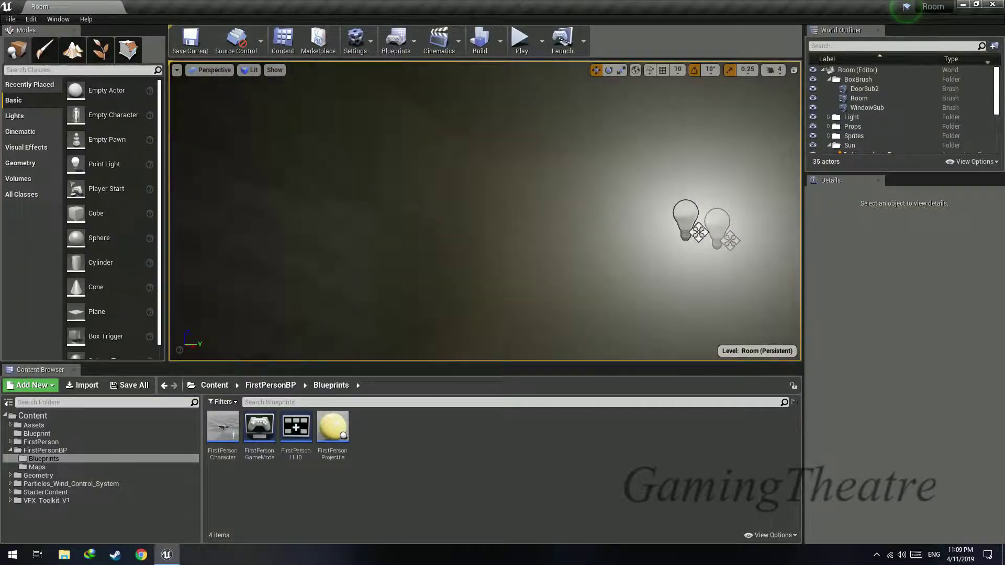
# Examine the room's light shaft and particles near the window and table, play-testing the level and ending the session.
pyautogui.moveTo(485, 211); pyautogui.dragTo(657, 214, button='right')
pyautogui.press('w')
pyautogui.press('s')
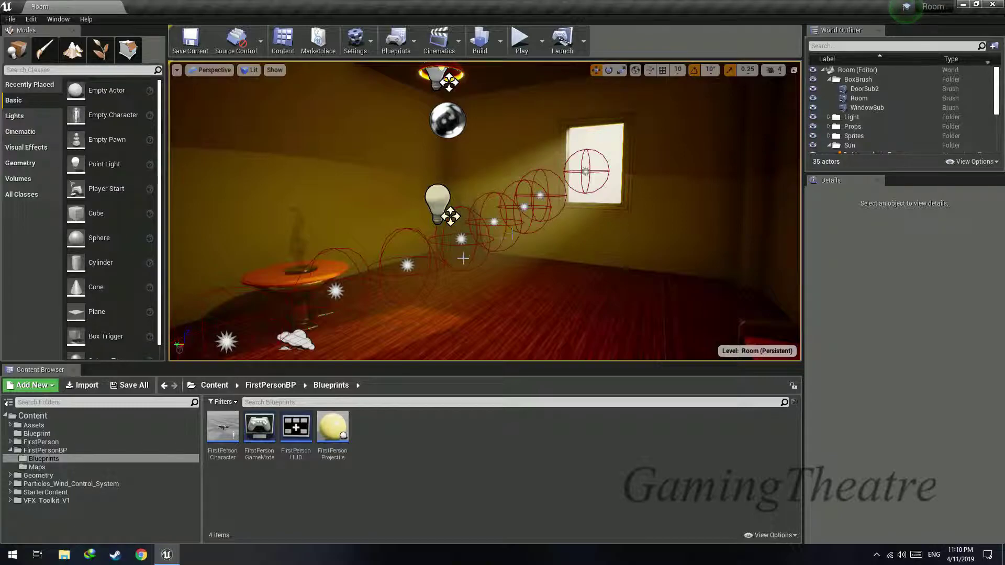
pyautogui.press('w')
pyautogui.moveTo(463, 258); pyautogui.dragTo(437, 285, button='right')
pyautogui.press('s')
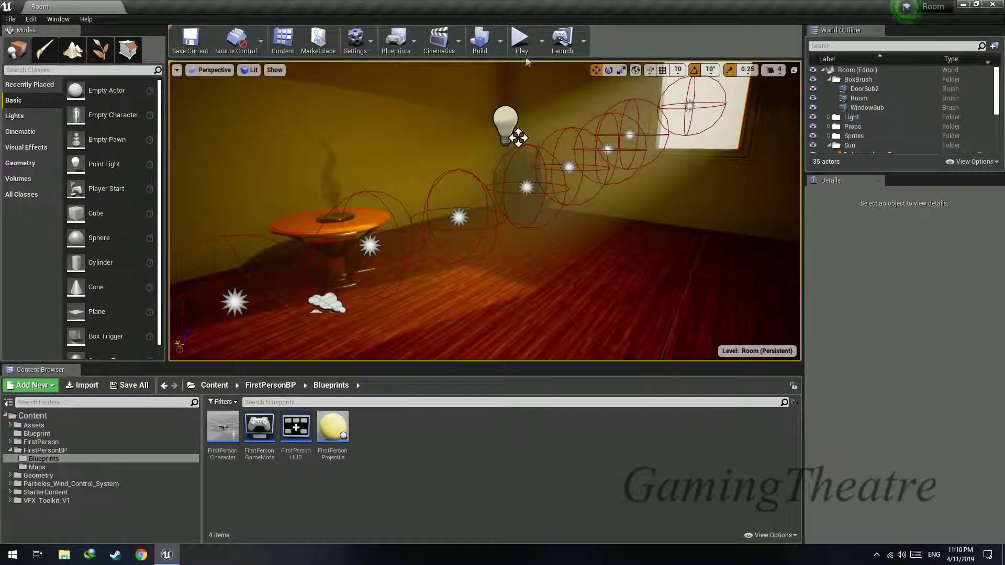
pyautogui.click(521, 39)
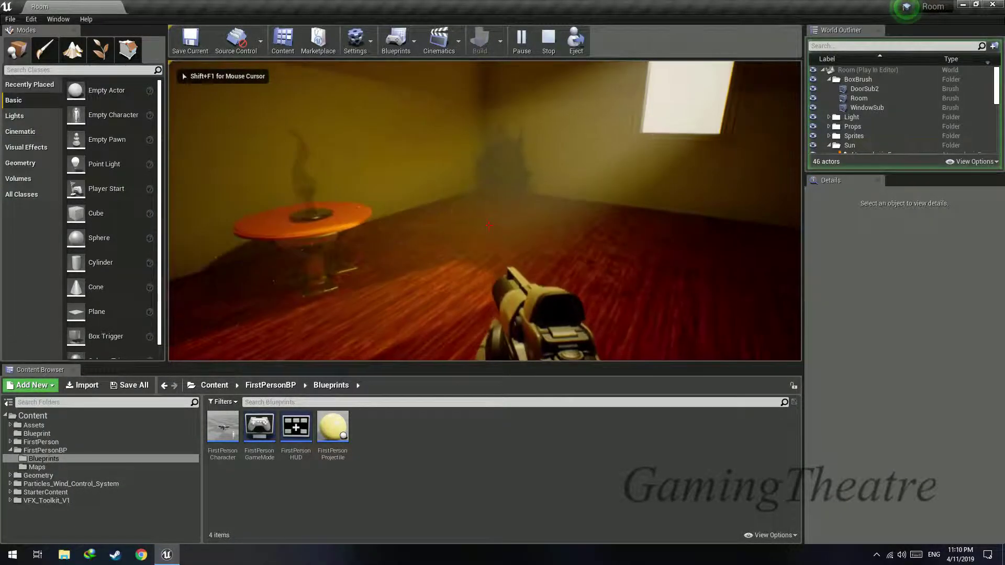
pyautogui.press('w')
pyautogui.hotkey('shift', 'F1')
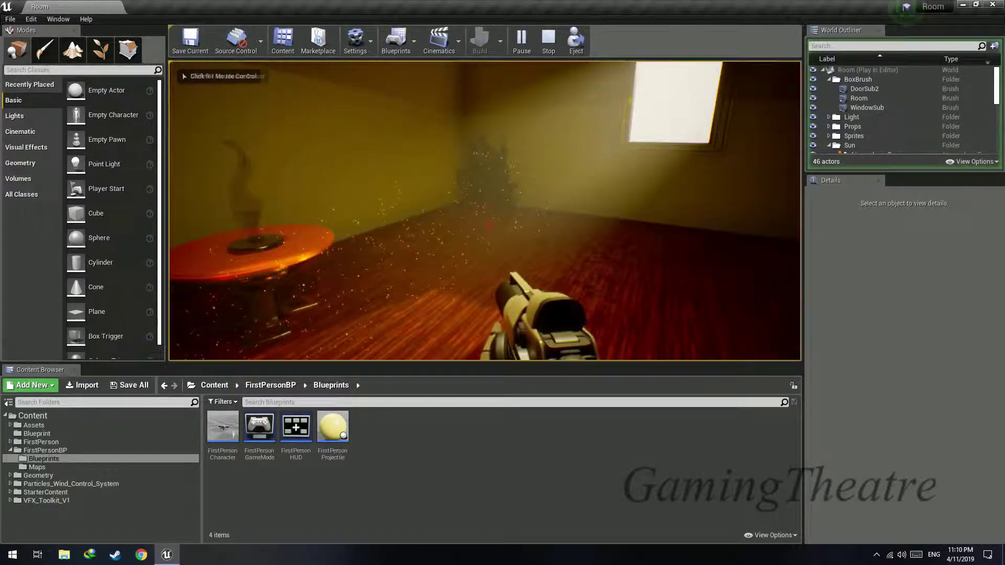
pyautogui.press('Escape')
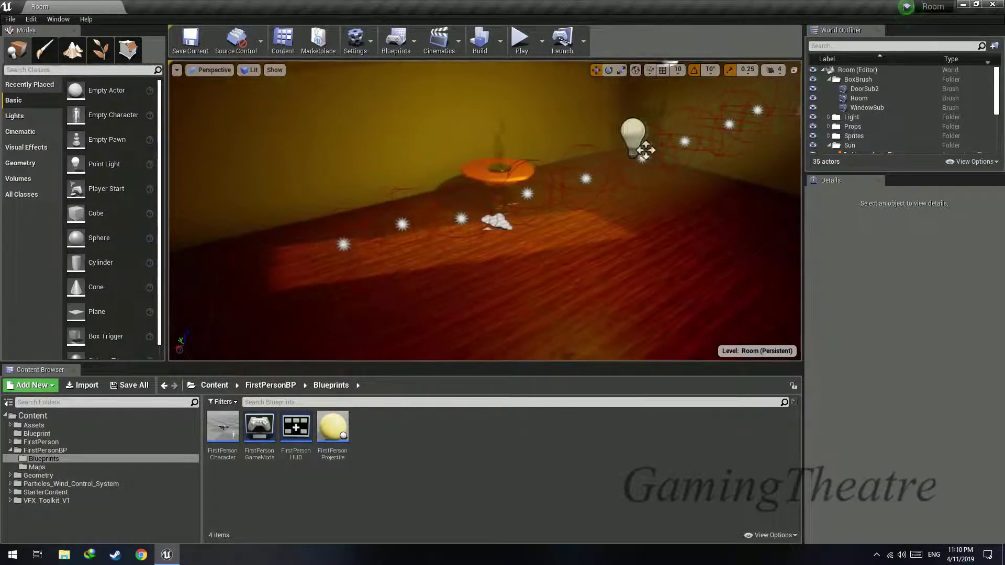
# Delete all BP_Particle_Fireflies actors, from the first through BP_Particle_Fireflies10, from the level.
pyautogui.moveTo(362, 242); pyautogui.dragTo(352, 242, button='right')
pyautogui.click(915, 80)
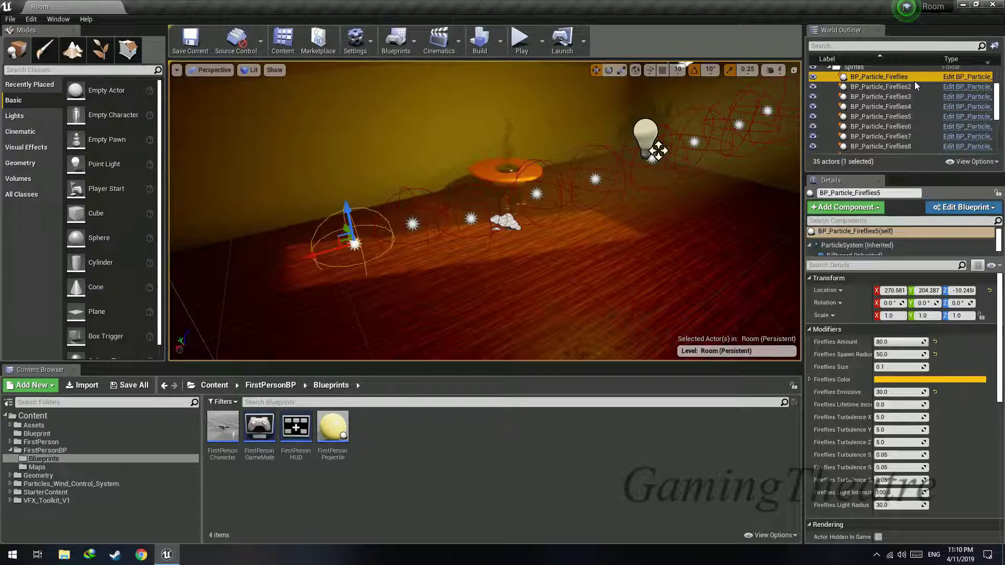
pyautogui.scroll(-4, 930, 105)
pyautogui.keyDown('shift'); pyautogui.click(930, 102); pyautogui.keyUp('shift')
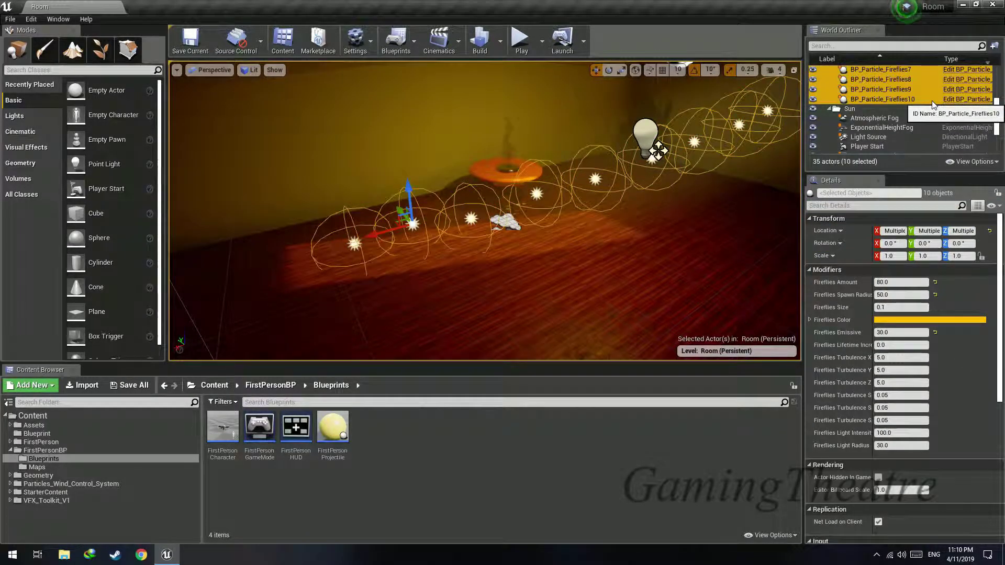
pyautogui.press('Delete')
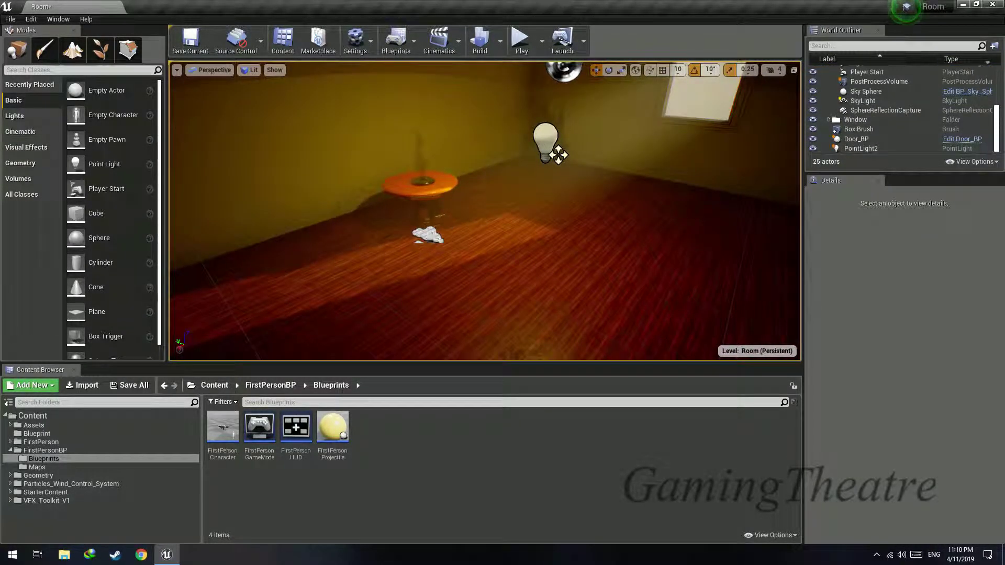
# Delete the existing ExponentialHeightFog actor in front of the table.
pyautogui.click(433, 238)
pyautogui.press('Delete')
pyautogui.moveTo(433, 238); pyautogui.dragTo(198, 93, button='right')
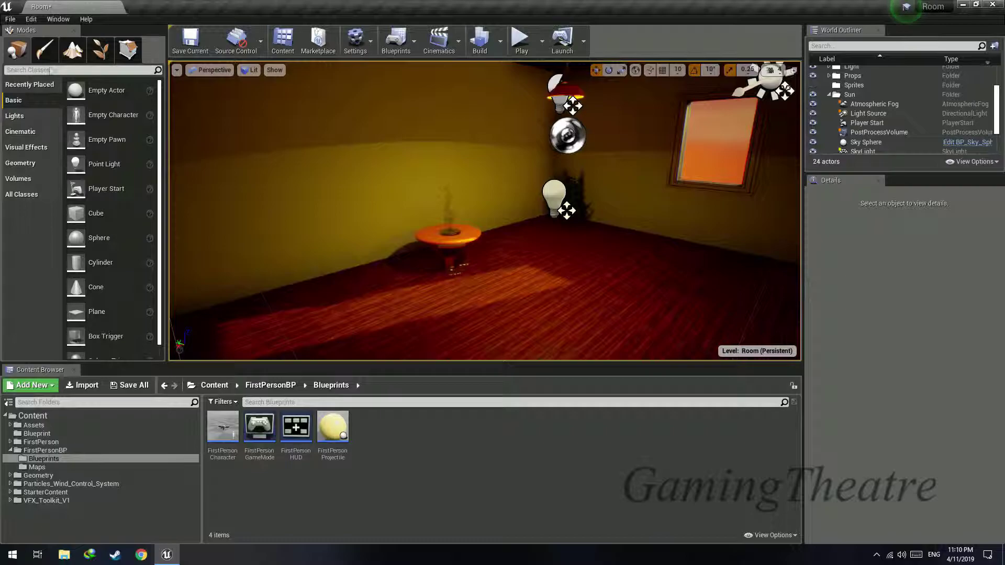
# Find the fog classes and place an Exponential Height Fog actor on the floor beside the table.
pyautogui.write('fog')
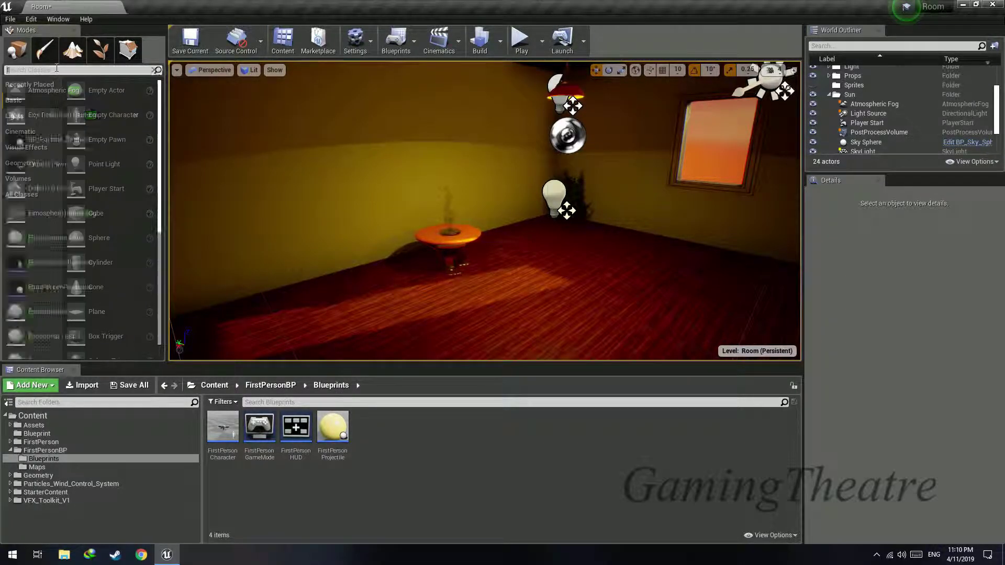
pyautogui.moveTo(61, 116); pyautogui.dragTo(514, 289)
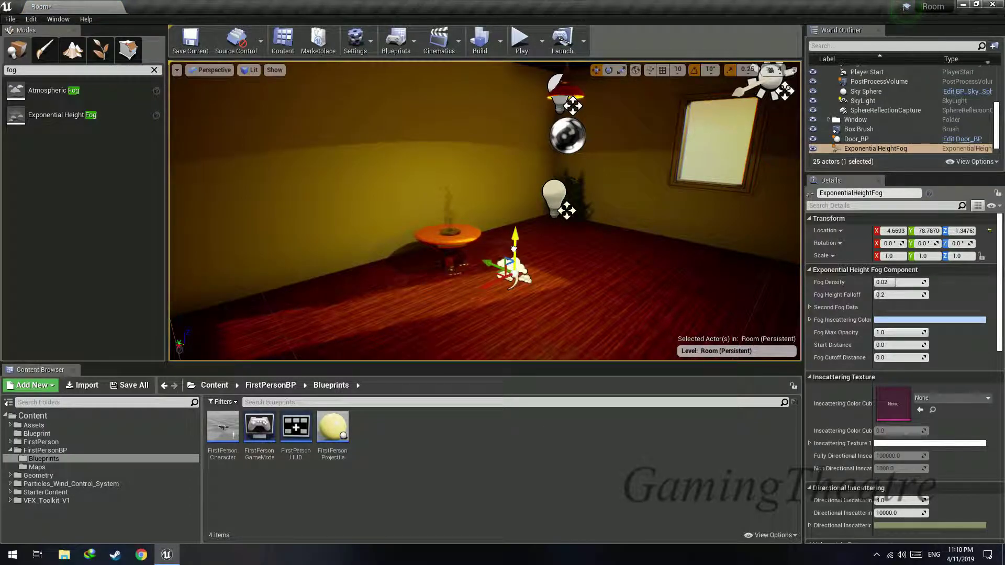
pyautogui.moveTo(513, 289); pyautogui.dragTo(571, 285, button='right')
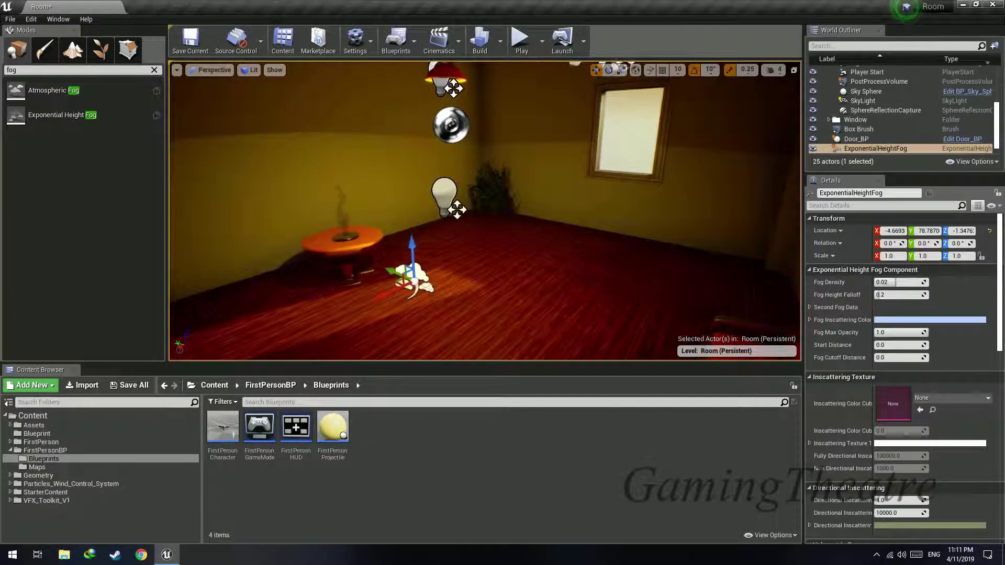
# Enable Volumetric Fog on the new ExponentialHeightFog actor, filtering its properties by "volu".
pyautogui.click(940, 208)
pyautogui.write('volu')
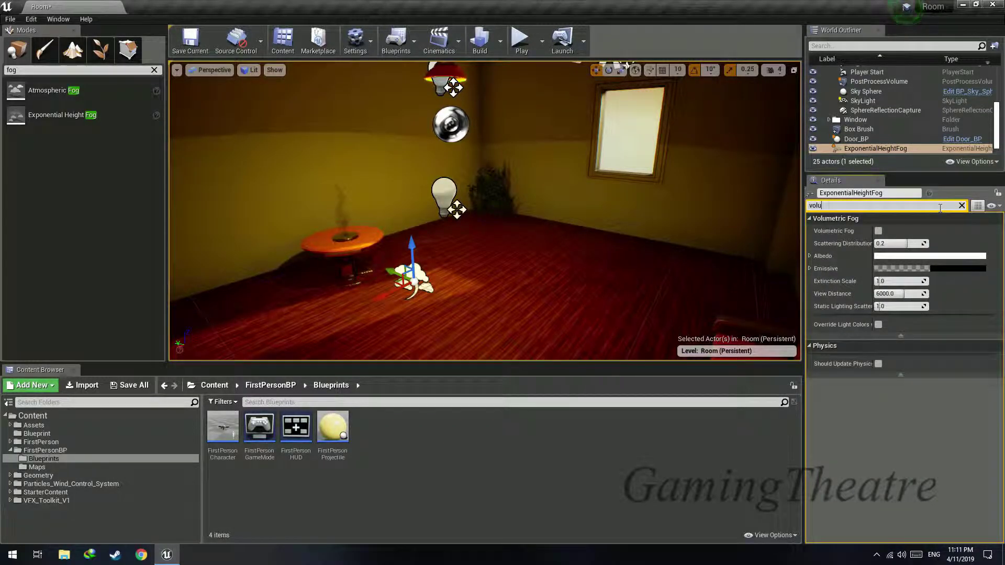
pyautogui.click(877, 231)
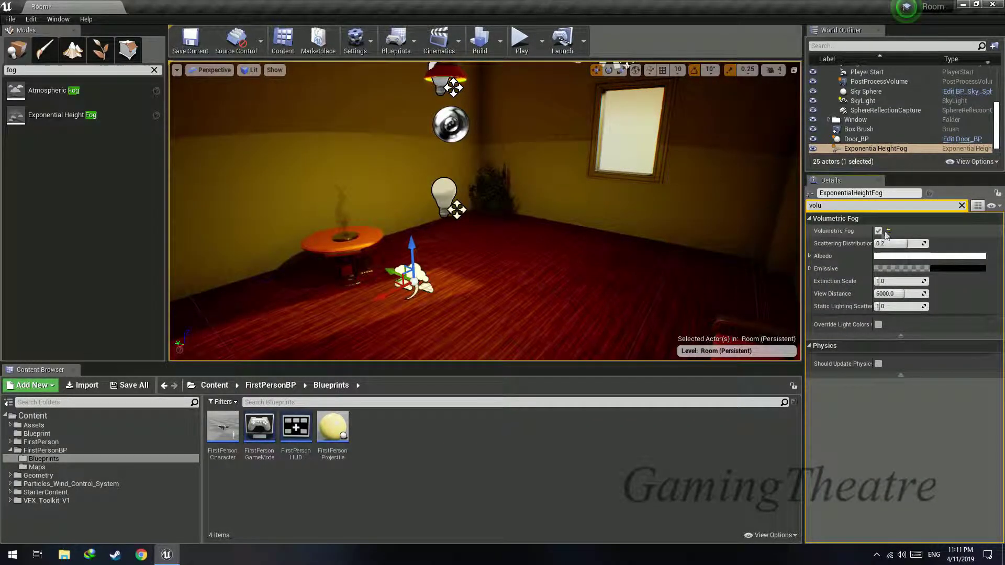
pyautogui.moveTo(613, 236); pyautogui.dragTo(631, 217, button='right')
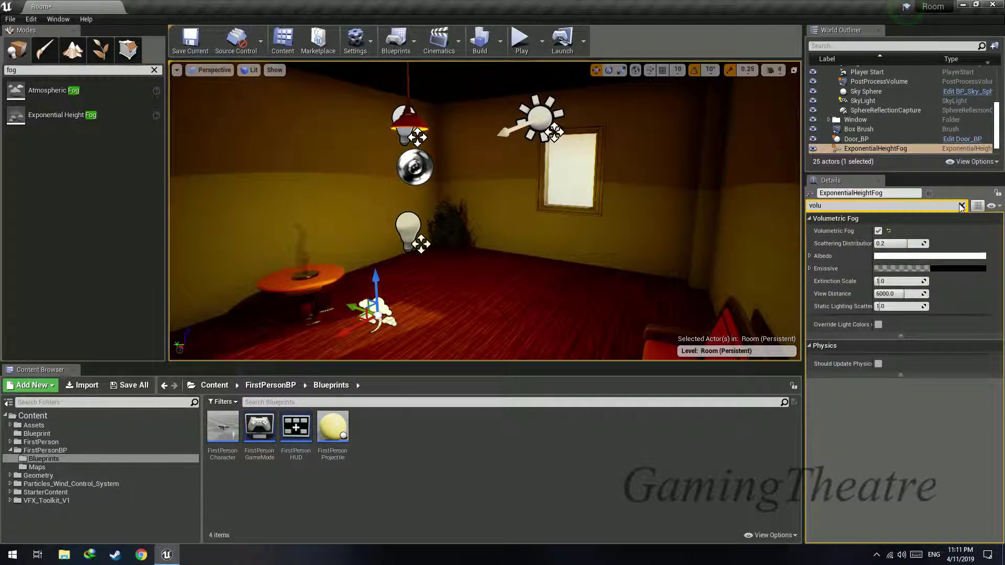
# Clear the property filter, set the height fog's Fog Density to 1.0, and inspect the light shaft.
pyautogui.click(962, 205)
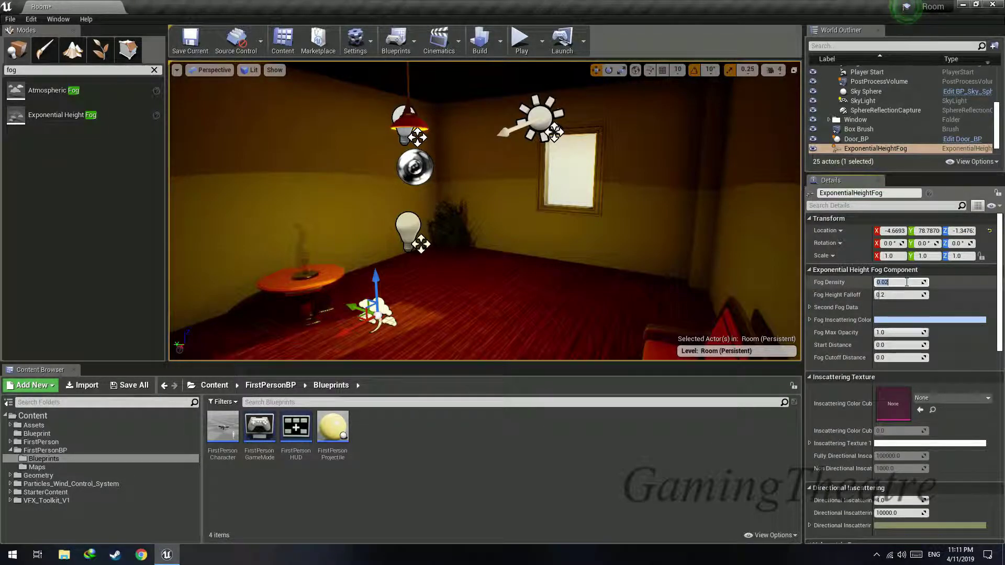
pyautogui.press('Return')
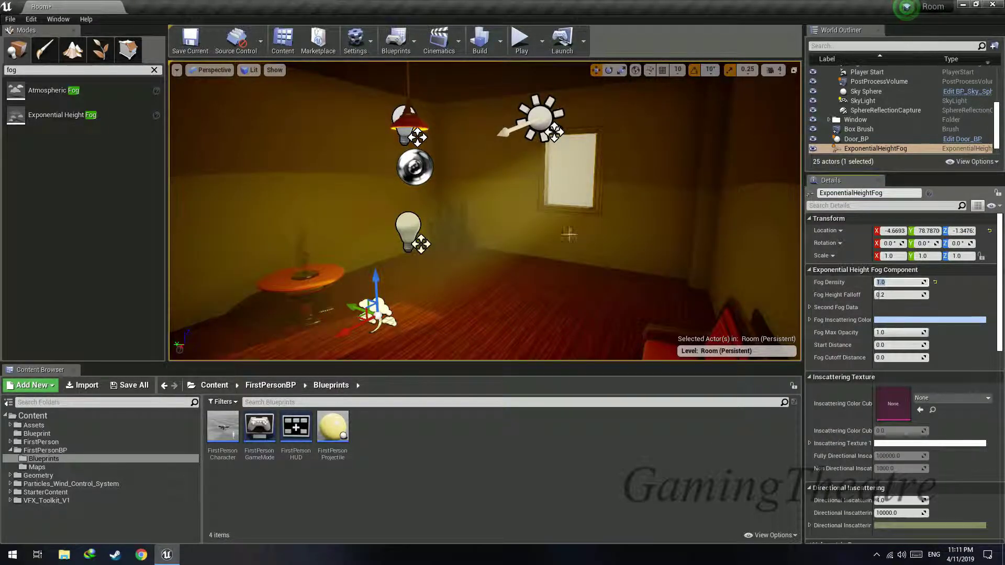
pyautogui.press('w')
pyautogui.moveTo(569, 235)
pyautogui.mouseDown(button='right')
pyautogui.moveTo(529, 234)
pyautogui.moveTo(552, 234)
pyautogui.mouseUp(button='right')
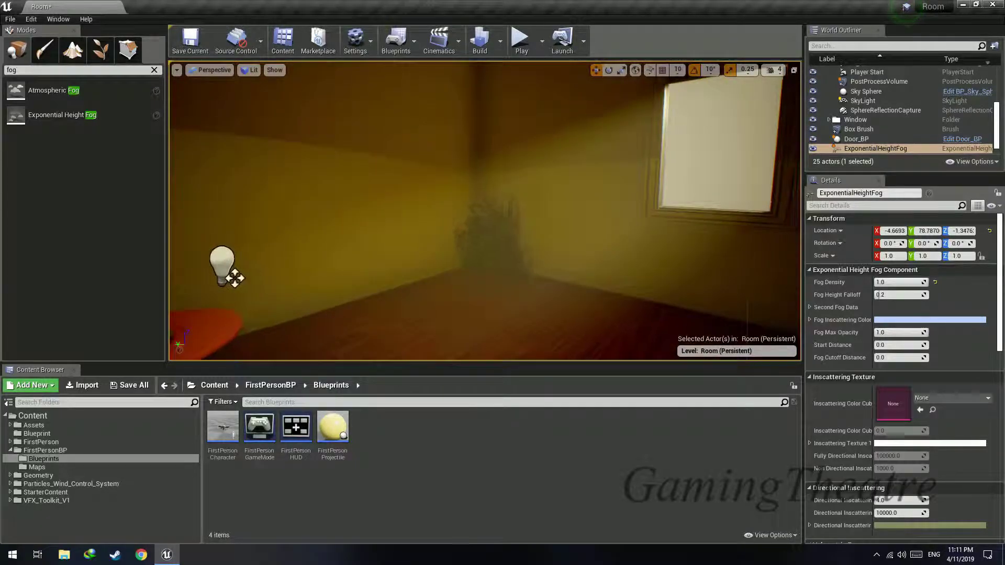
pyautogui.press('s')
pyautogui.moveTo(594, 317); pyautogui.dragTo(594, 317, button='right')
pyautogui.press('w')
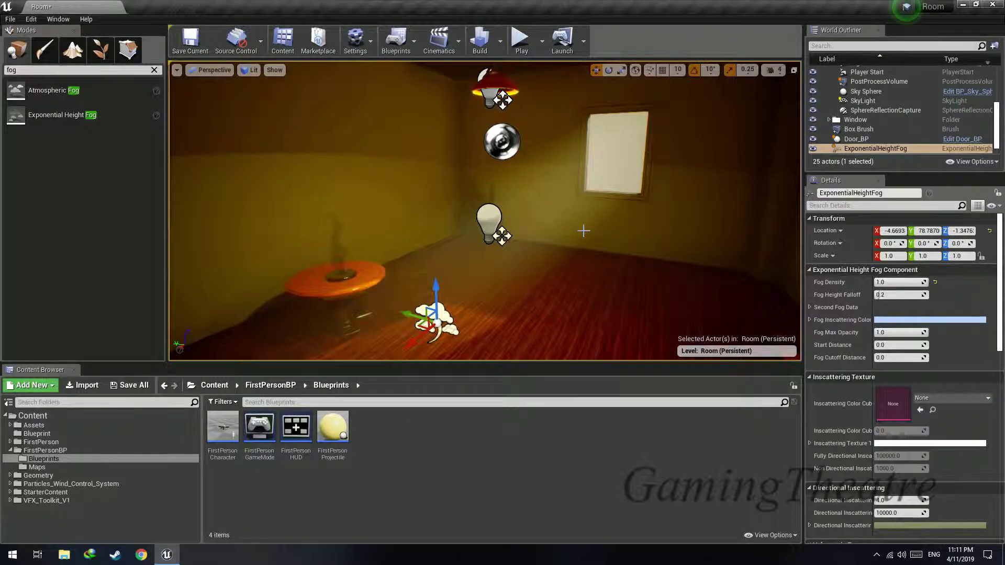
pyautogui.moveTo(583, 231); pyautogui.dragTo(545, 235, button='right')
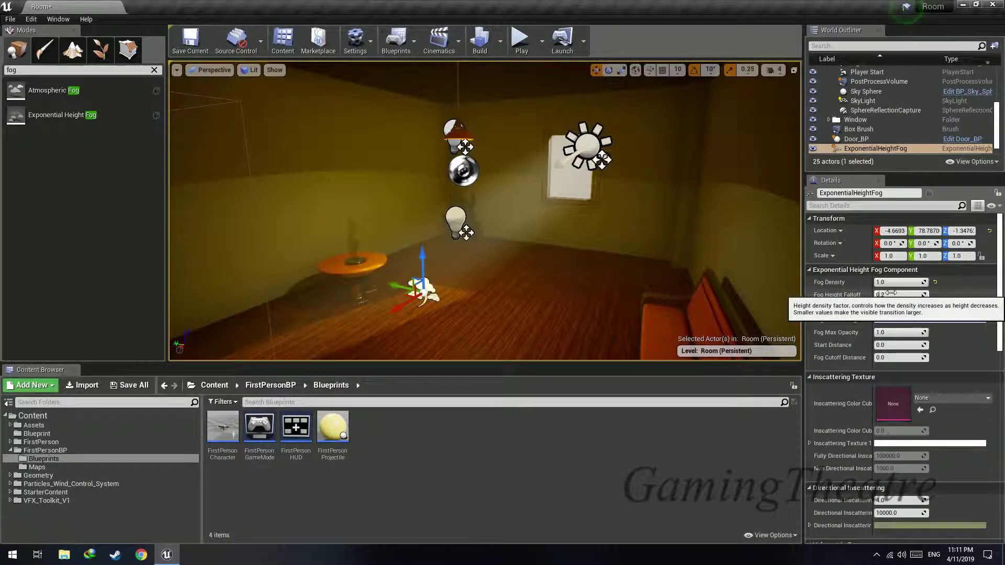
# Try a higher Fog Height Falloff on the height fog and inspect its effect in the room.
pyautogui.moveTo(892, 294); pyautogui.dragTo(890, 295)
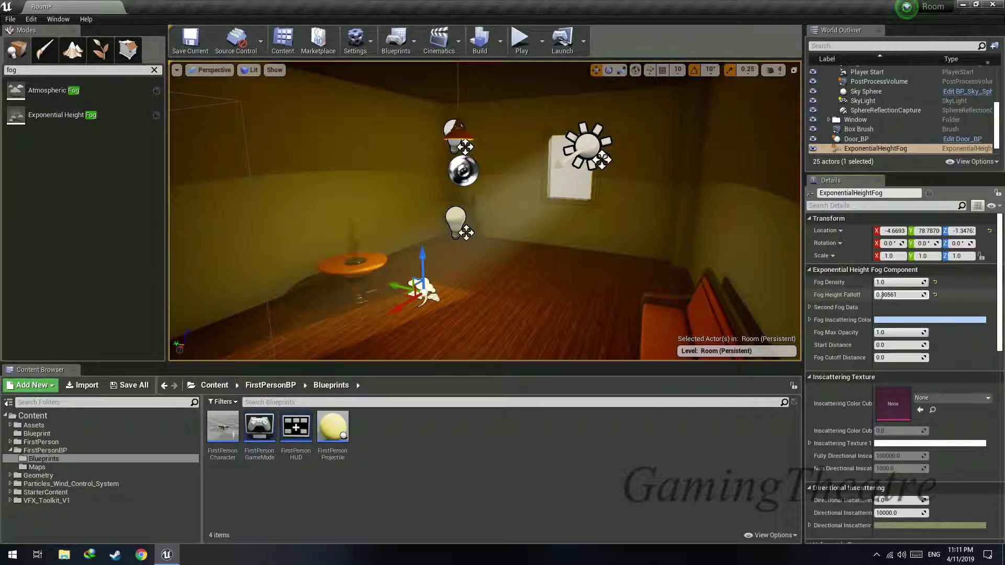
pyautogui.press('w')
pyautogui.moveTo(524, 235); pyautogui.dragTo(527, 241, button='right')
pyautogui.press('s')
pyautogui.press('w')
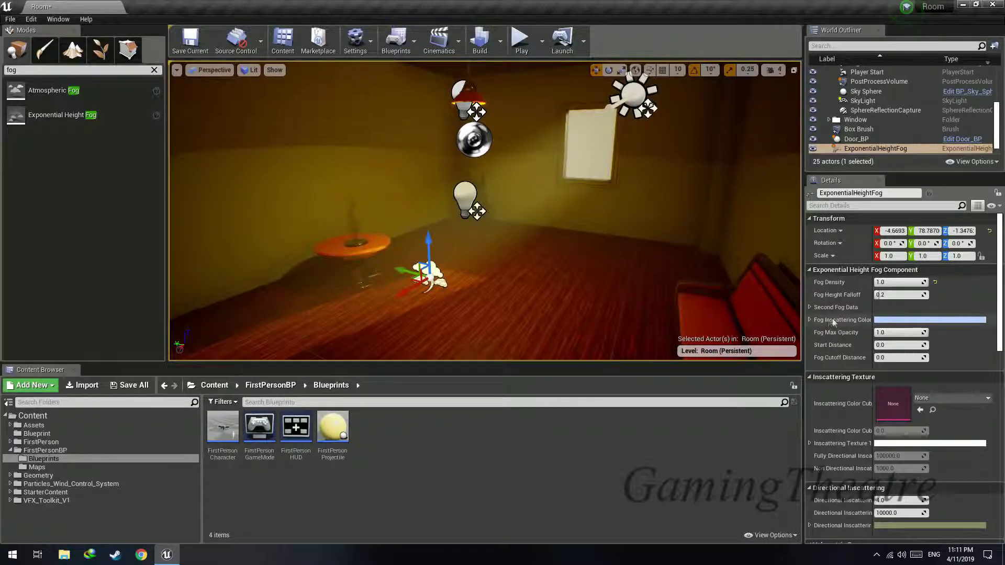
# Try a different Fog Inscattering Color on the height fog, then discard the change.
pyautogui.click(893, 320)
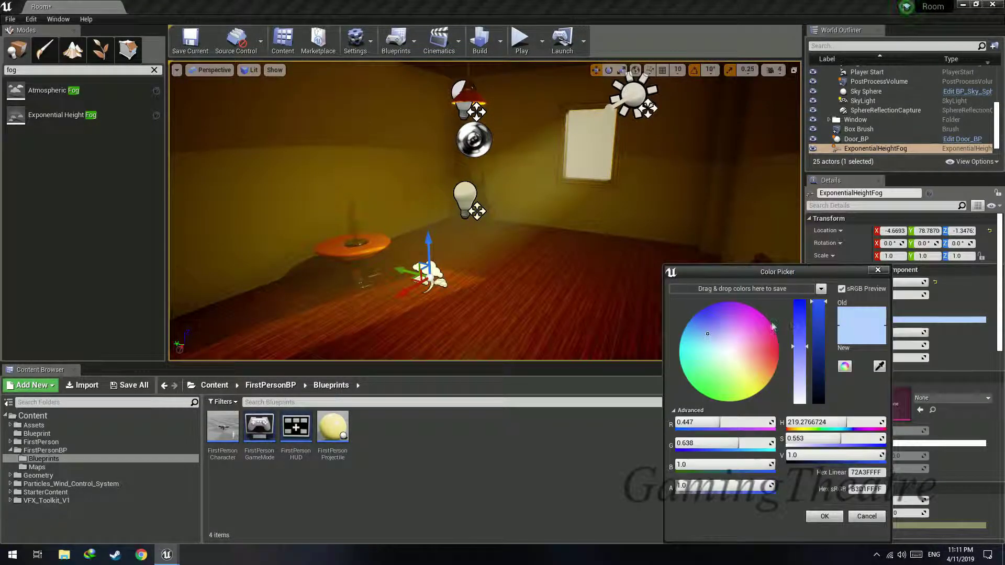
pyautogui.moveTo(704, 361); pyautogui.dragTo(736, 359)
pyautogui.click(867, 516)
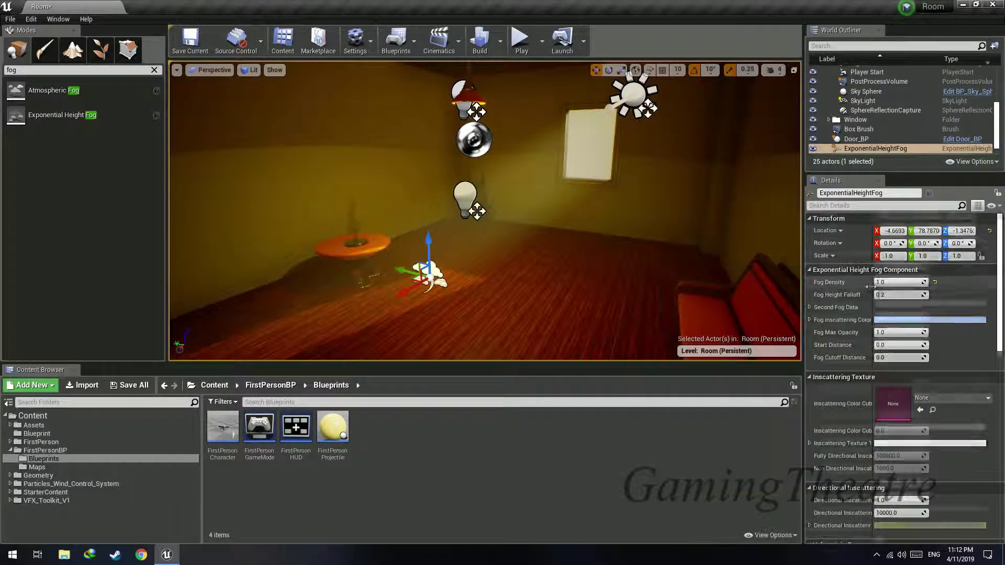
# Try a lower Fog Max Opacity on the height fog and return it to 1.0.
pyautogui.scroll(-2, 911, 301)
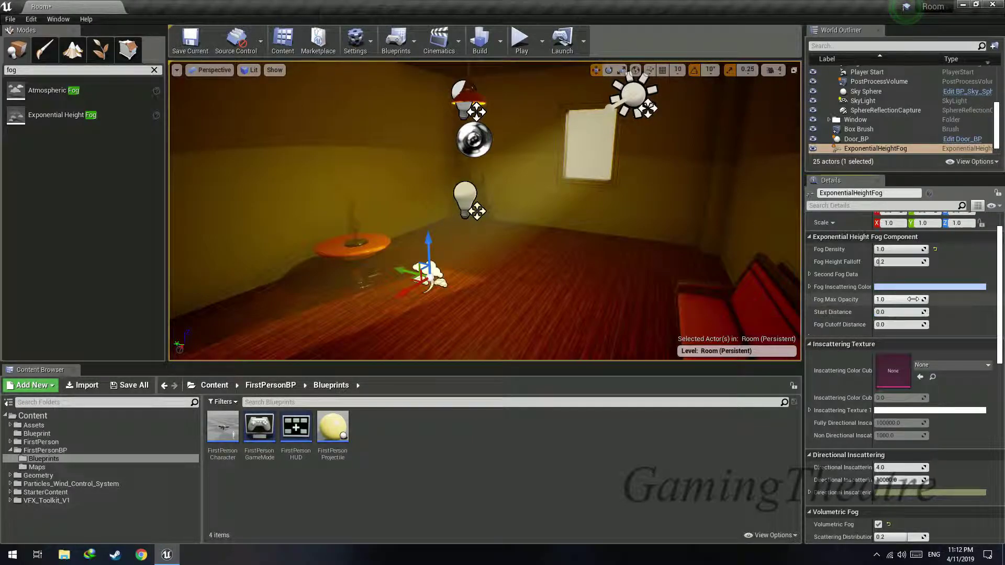
pyautogui.moveTo(897, 300); pyautogui.dragTo(883, 299)
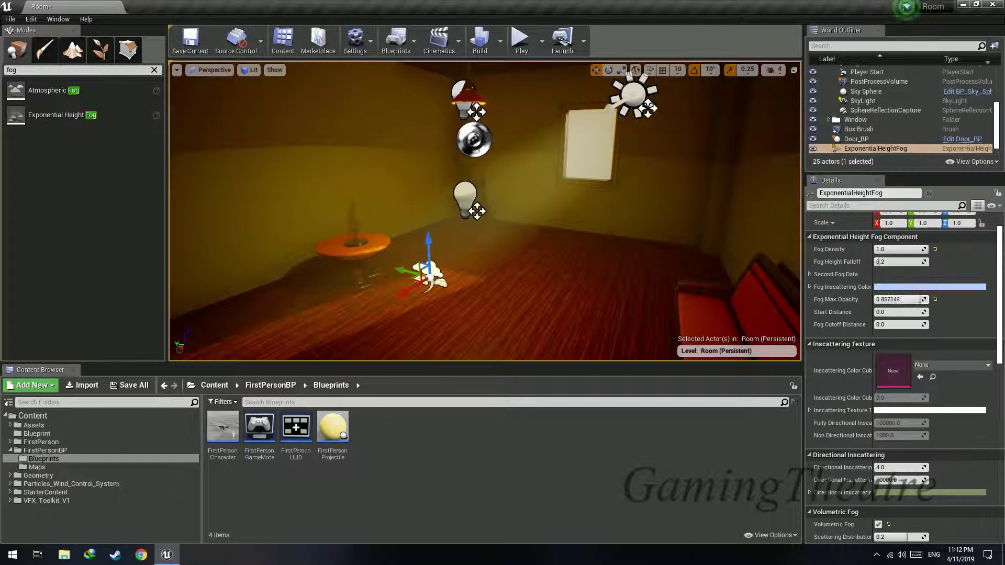
pyautogui.moveTo(908, 300)
pyautogui.mouseDown()
pyautogui.moveTo(921, 299)
pyautogui.moveTo(879, 300)
pyautogui.moveTo(917, 299)
pyautogui.mouseUp()
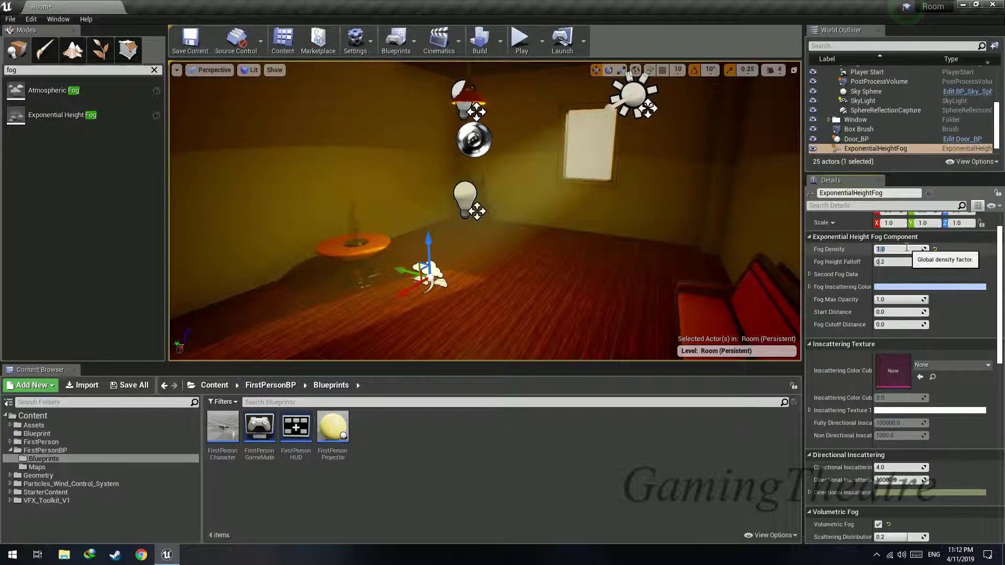
# Try a Fog Density of 0.5 on the height fog, and settle on 0.8.
pyautogui.press('Tab')
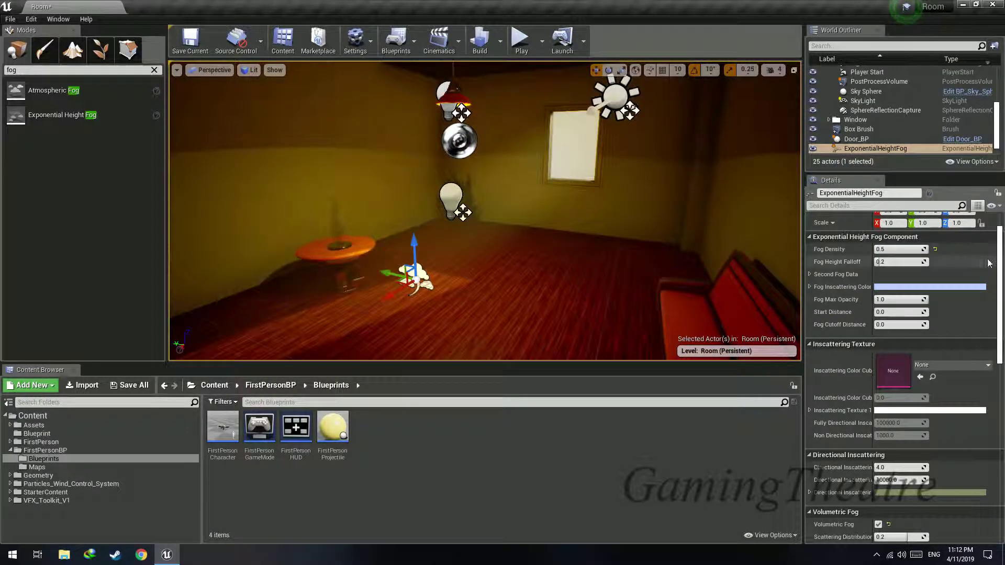
pyautogui.click(897, 250)
pyautogui.write('.8')
pyautogui.press('Return')
# Examine the fog and light shaft around the window and table from several viewpoints, and review the height fog's remaining properties.
pyautogui.moveTo(555, 225); pyautogui.dragTo(581, 178)
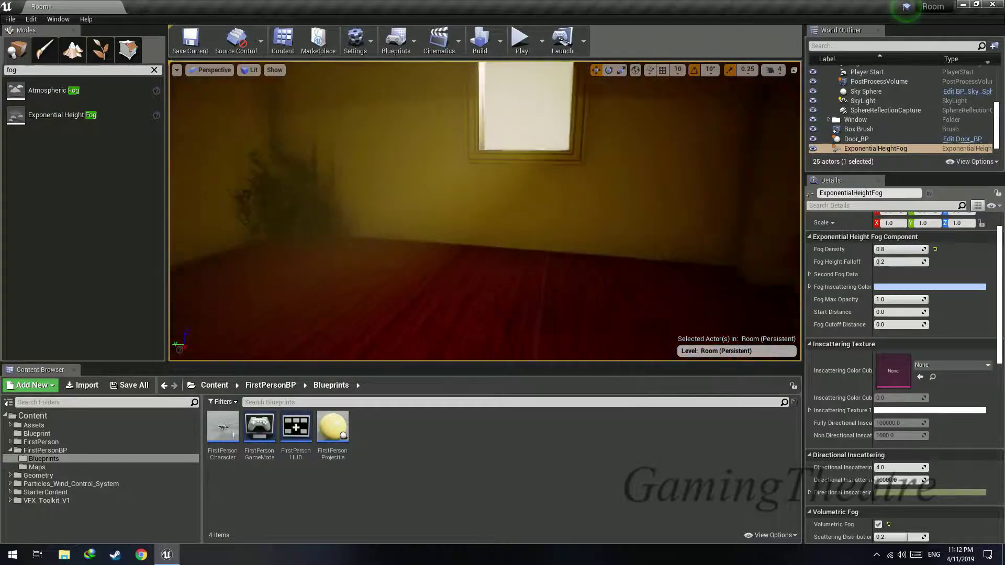
pyautogui.press('s')
pyautogui.moveTo(503, 209); pyautogui.dragTo(526, 223, button='right')
pyautogui.scroll(-3, 889, 316)
pyautogui.press('w')
pyautogui.press('s')
pyautogui.press('s')
pyautogui.press('w')
pyautogui.press('s')
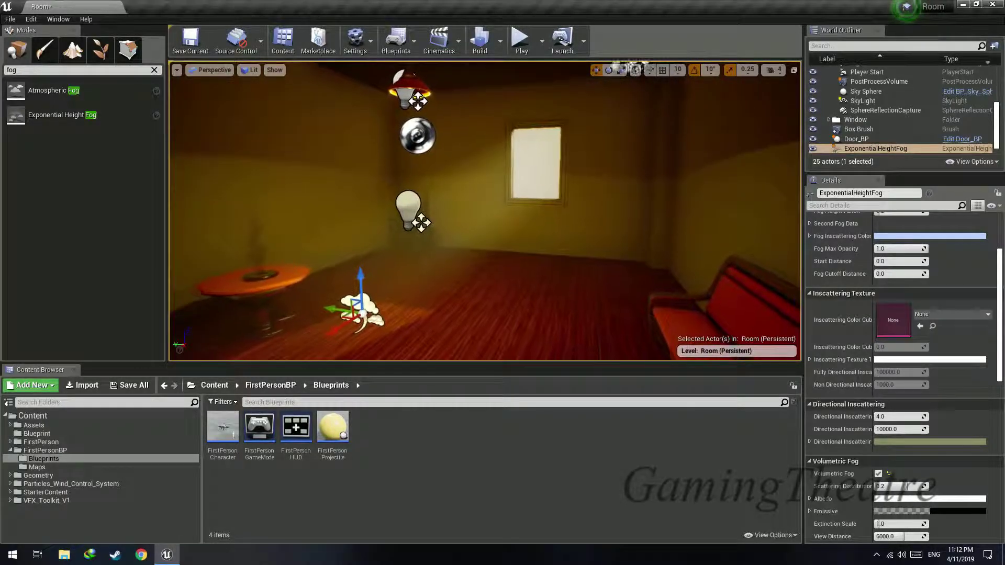
pyautogui.moveTo(450, 209); pyautogui.dragTo(565, 144, button='right')
pyautogui.scroll(5, 895, 335)
pyautogui.press('w')
pyautogui.press('s')
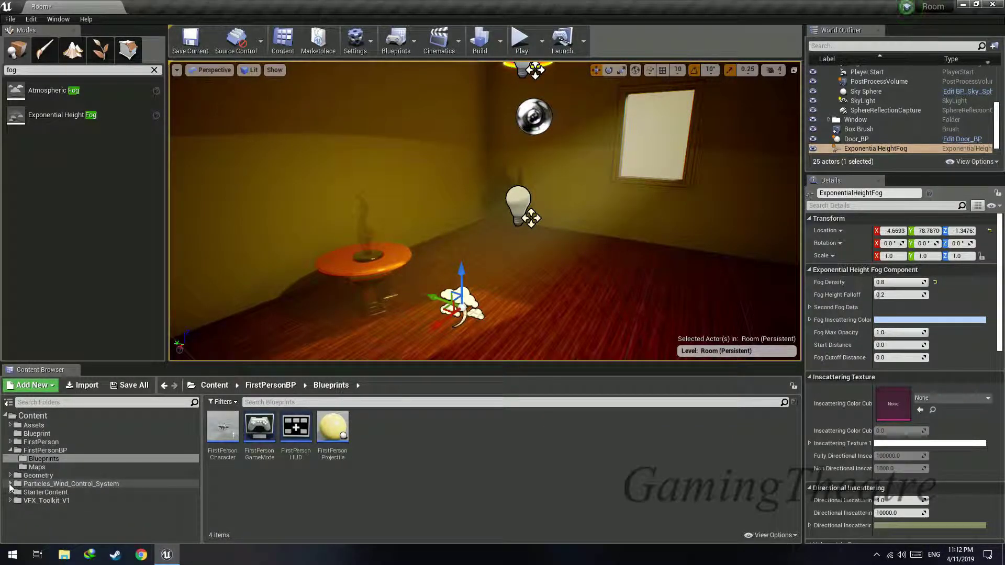
# Place BP_Particle_Fireflies from the Particles_Wind_Control_System Blueprints folder in the light shaft between the table and the window.
pyautogui.click(10, 484)
pyautogui.click(42, 492)
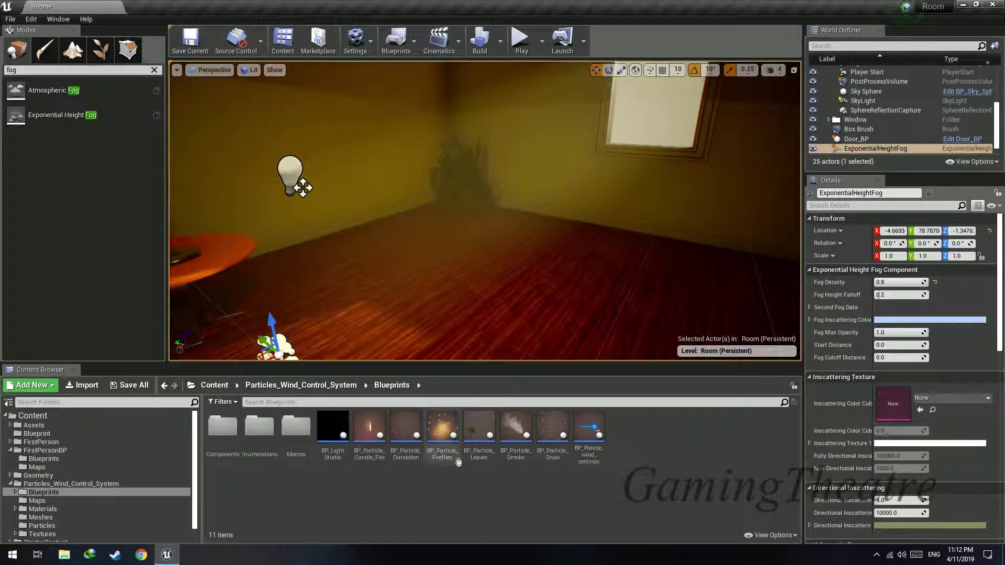
pyautogui.moveTo(458, 463); pyautogui.dragTo(412, 299)
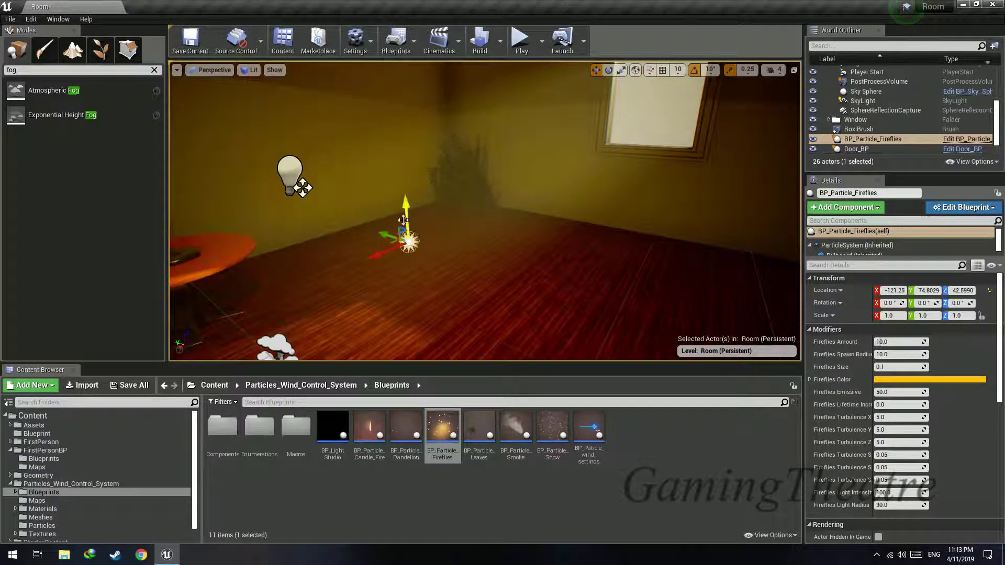
pyautogui.moveTo(403, 220); pyautogui.dragTo(448, 220, button='right')
pyautogui.press('w')
pyautogui.press('s')
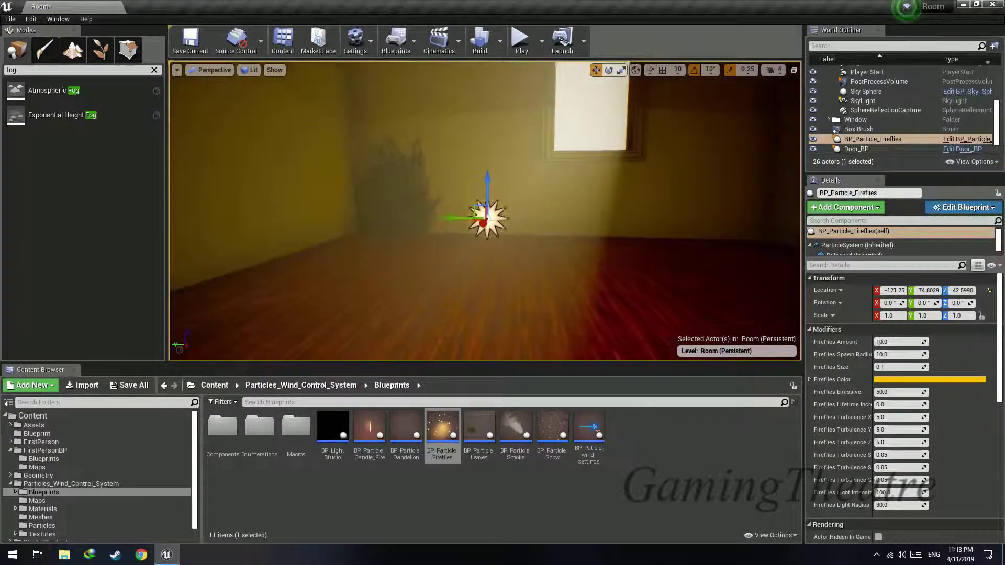
# Set the fireflies emitter's Fireflies Amount to 20 and its Fireflies Spawn Radius to 80.
pyautogui.moveTo(881, 342); pyautogui.dragTo(897, 341)
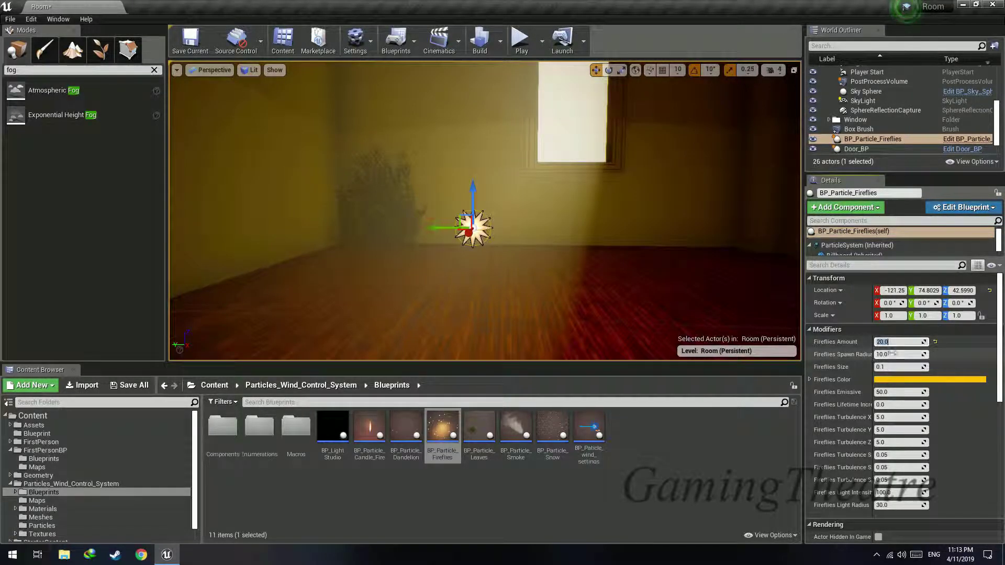
pyautogui.moveTo(890, 354)
pyautogui.mouseDown()
pyautogui.moveTo(914, 354)
pyautogui.moveTo(904, 354)
pyautogui.mouseUp()
pyautogui.press('s')
pyautogui.moveTo(621, 287)
pyautogui.mouseDown(button='right')
pyautogui.moveTo(641, 287)
pyautogui.moveTo(610, 287)
pyautogui.moveTo(638, 291)
pyautogui.moveTo(630, 295)
pyautogui.mouseUp(button='right')
pyautogui.press('w')
pyautogui.press('s')
pyautogui.moveTo(665, 162)
pyautogui.mouseDown(button='right')
pyautogui.moveTo(646, 161)
pyautogui.moveTo(665, 161)
pyautogui.moveTo(651, 160)
pyautogui.moveTo(660, 104)
pyautogui.moveTo(644, 168)
pyautogui.moveTo(623, 183)
pyautogui.moveTo(644, 157)
pyautogui.moveTo(659, 157)
pyautogui.mouseUp(button='right')
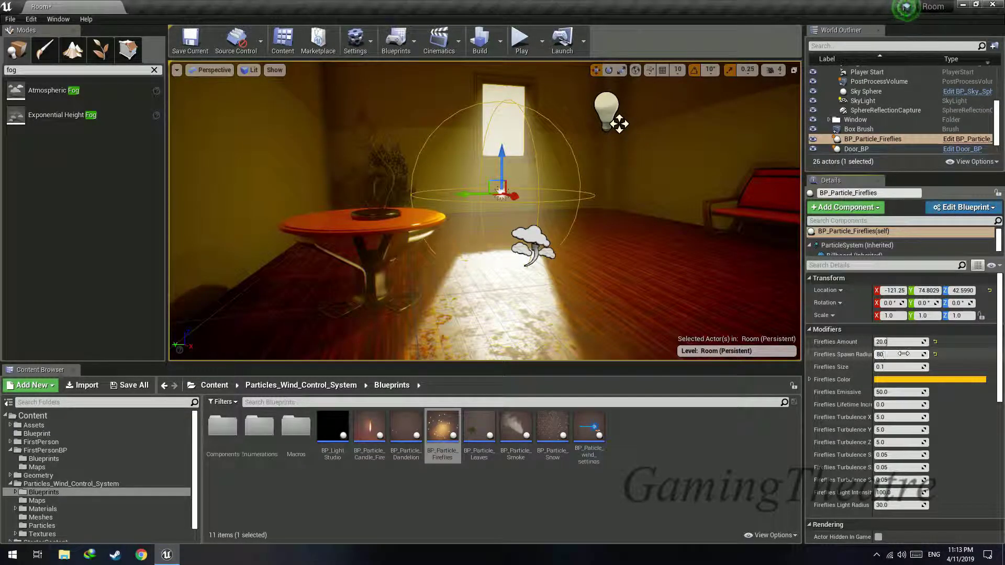
# Duplicate the fireflies emitter and move the copy up along the light shaft toward the window.
pyautogui.moveTo(620, 124); pyautogui.dragTo(534, 138, button='right')
pyautogui.moveTo(534, 248); pyautogui.dragTo(573, 187, button='right')
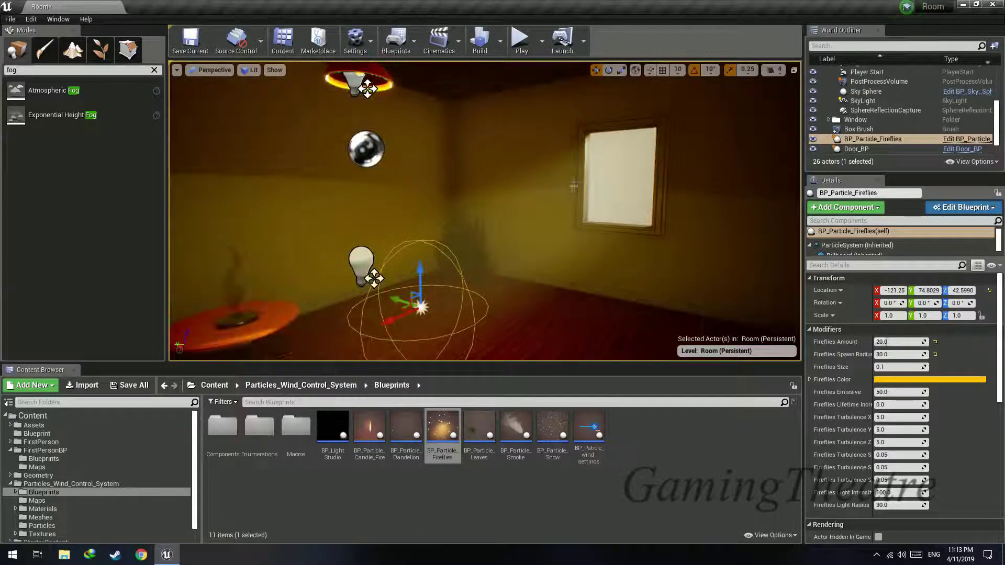
pyautogui.moveTo(408, 307); pyautogui.dragTo(416, 302, button='right')
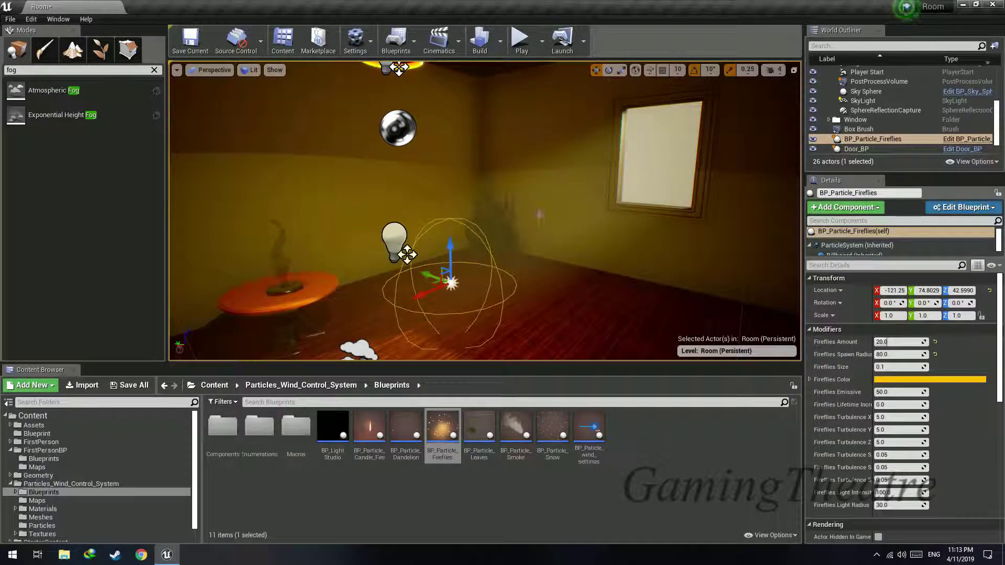
pyautogui.moveTo(491, 252); pyautogui.dragTo(491, 252, button='right')
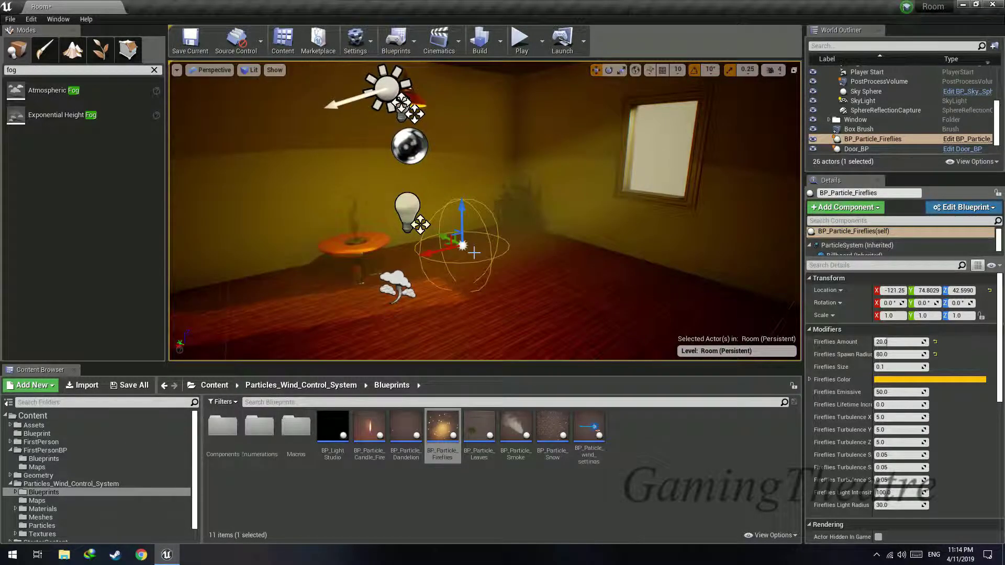
pyautogui.hotkey('ctrl', 'w')
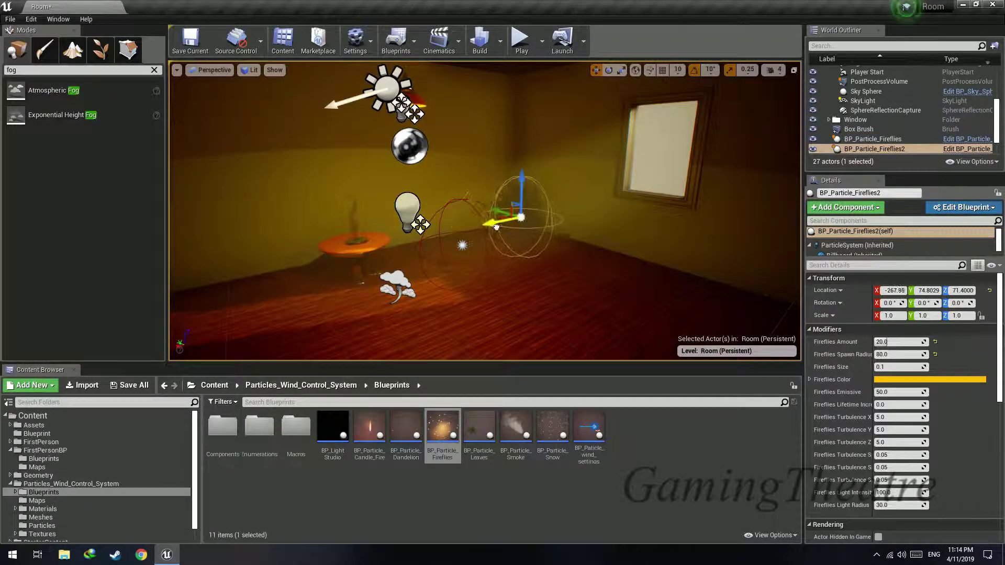
pyautogui.moveTo(496, 228); pyautogui.dragTo(471, 209, button='right')
pyautogui.moveTo(433, 164); pyautogui.dragTo(445, 165)
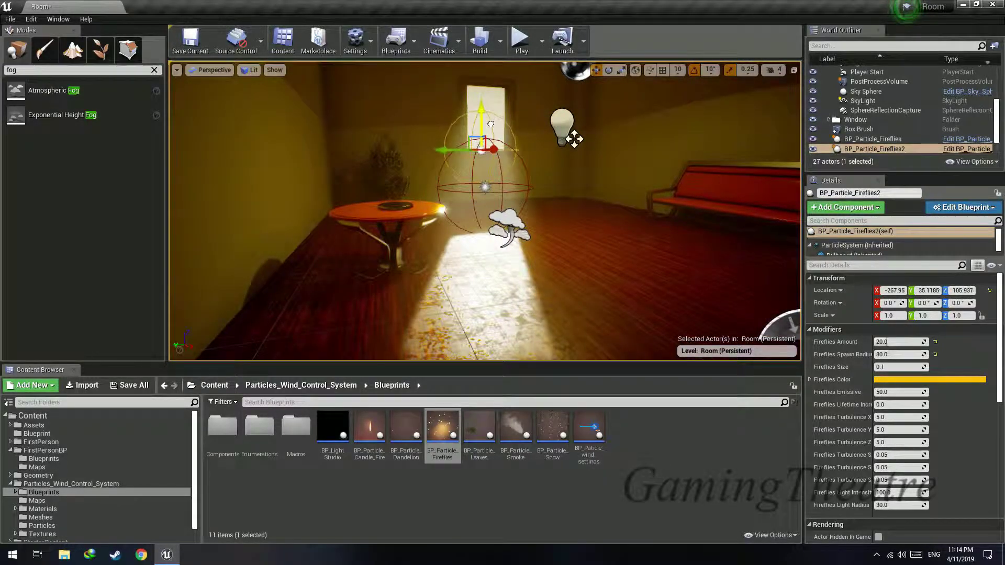
# Add two more copies of the fireflies emitter higher in the light shaft, bringing the last one close to the window.
pyautogui.moveTo(490, 124); pyautogui.dragTo(544, 157, button='right')
pyautogui.moveTo(546, 184); pyautogui.dragTo(531, 184)
pyautogui.moveTo(531, 184); pyautogui.dragTo(444, 186, button='right')
pyautogui.moveTo(520, 296); pyautogui.dragTo(500, 140, button='right')
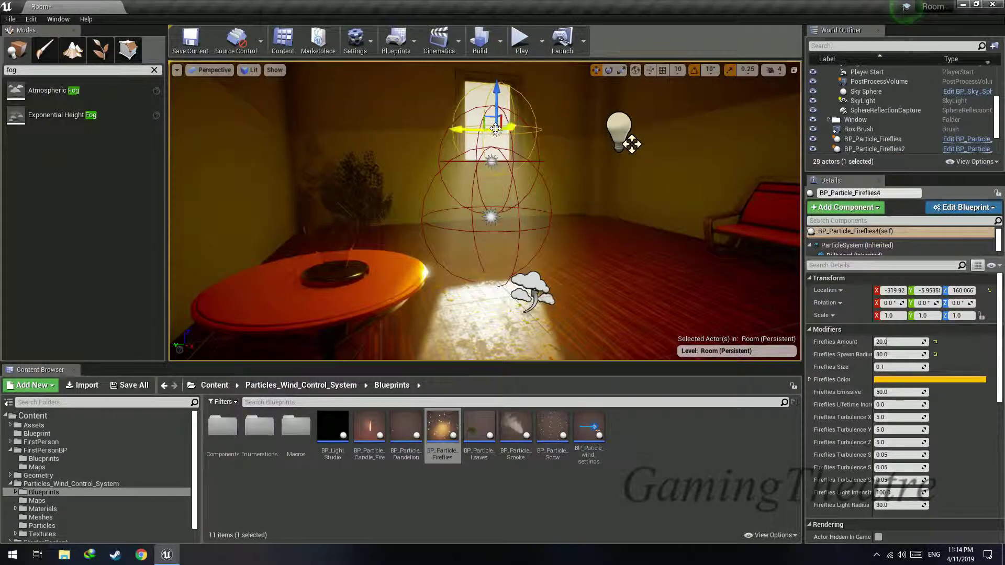
pyautogui.moveTo(495, 129)
pyautogui.keyDown('shift'); pyautogui.mouseDown()
pyautogui.moveTo(529, 155)
pyautogui.moveTo(526, 146)
pyautogui.moveTo(576, 137)
pyautogui.moveTo(500, 148)
pyautogui.mouseUp(); pyautogui.keyUp('shift')
# Duplicate the lowest fireflies emitter and place the copy just above the lit floor beside the table.
pyautogui.moveTo(511, 175); pyautogui.dragTo(466, 215, button='right')
pyautogui.click(492, 188)
pyautogui.keyDown('alt'); pyautogui.moveTo(472, 197); pyautogui.dragTo(472, 197); pyautogui.keyUp('alt')
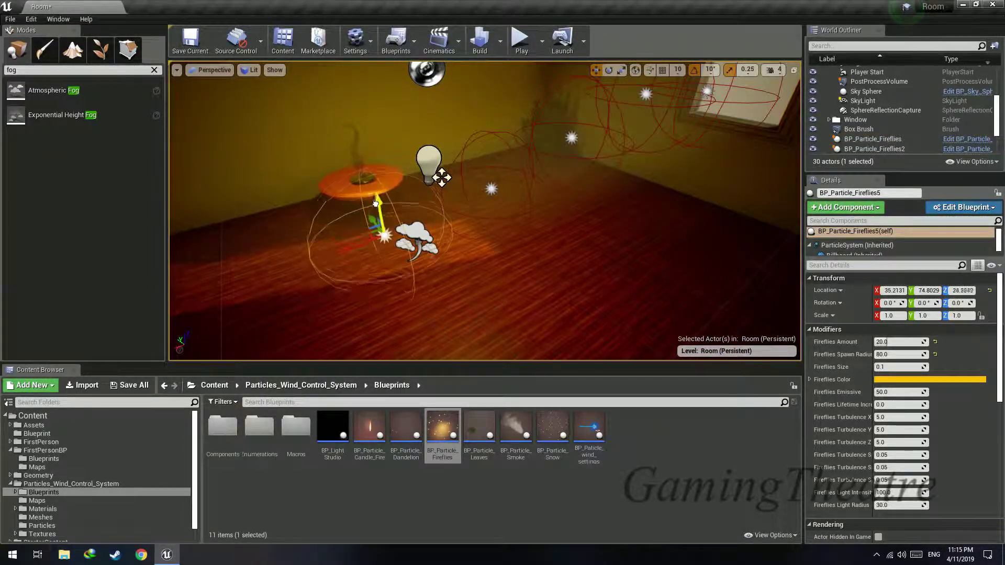
pyautogui.moveTo(375, 204); pyautogui.dragTo(376, 207)
# Add two more fireflies emitter copies along the lit floor beyond the table, continuing the light shaft's direction away from the window.
pyautogui.moveTo(378, 206); pyautogui.dragTo(502, 191, button='right')
pyautogui.keyDown('alt'); pyautogui.moveTo(437, 214); pyautogui.dragTo(416, 216); pyautogui.keyUp('alt')
pyautogui.moveTo(445, 220); pyautogui.dragTo(591, 222, button='right')
pyautogui.moveTo(497, 219); pyautogui.dragTo(497, 225)
pyautogui.moveTo(498, 225); pyautogui.dragTo(392, 222, button='right')
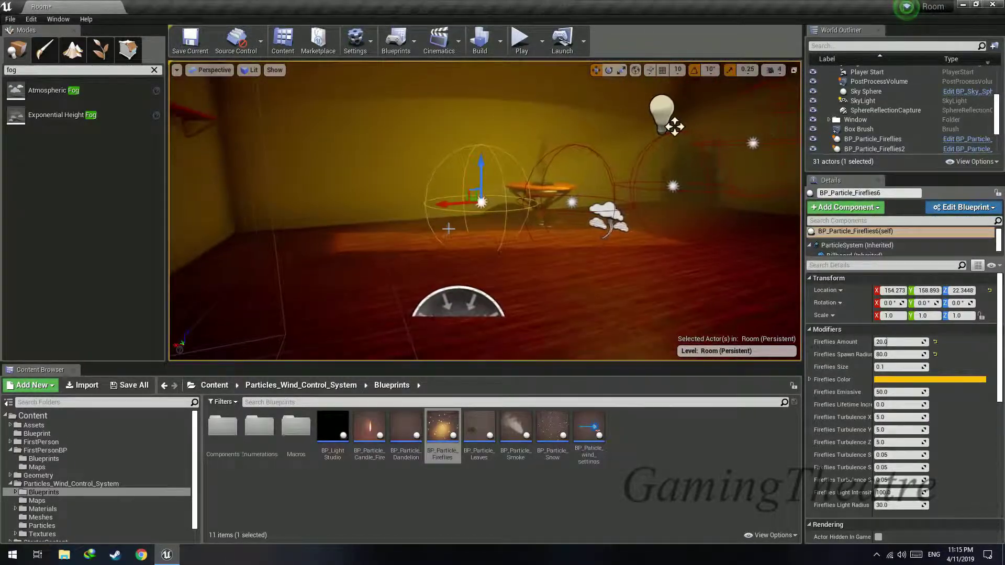
pyautogui.moveTo(366, 199); pyautogui.dragTo(525, 224, button='right')
pyautogui.moveTo(525, 223); pyautogui.dragTo(453, 226)
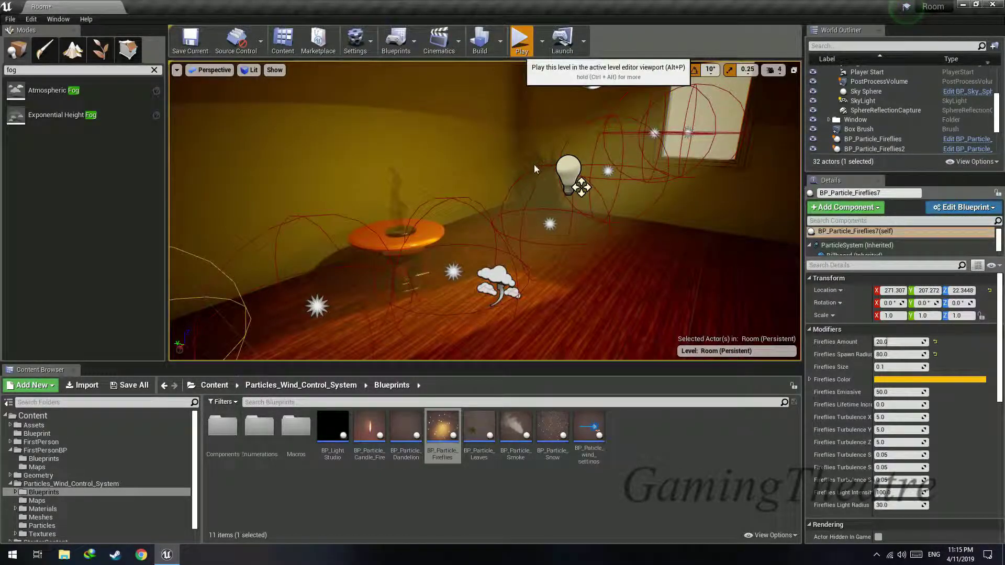
# Play the level and walk through the room to check the floating particles in the light shaft, then end the session.
pyautogui.click(521, 41)
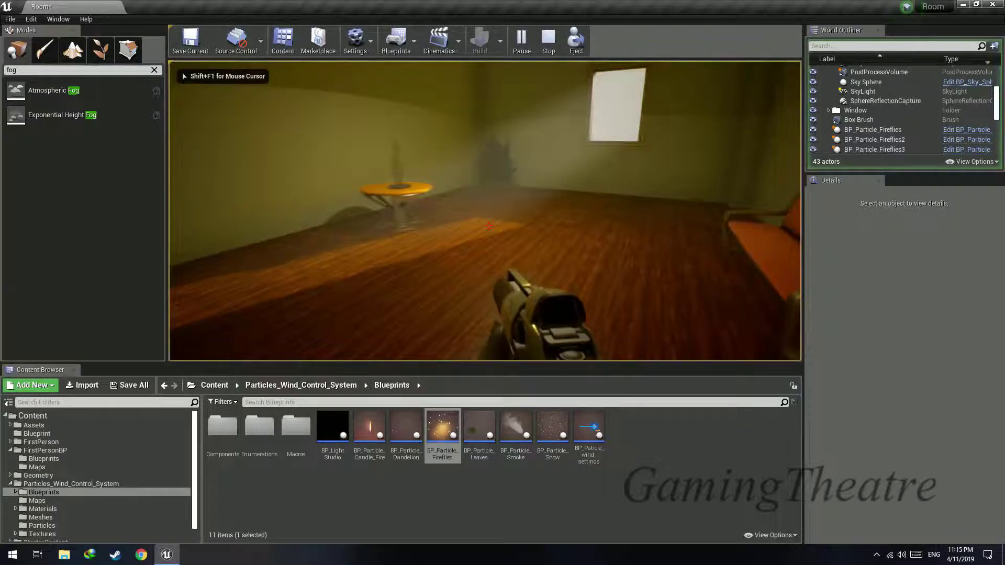
pyautogui.press('w')
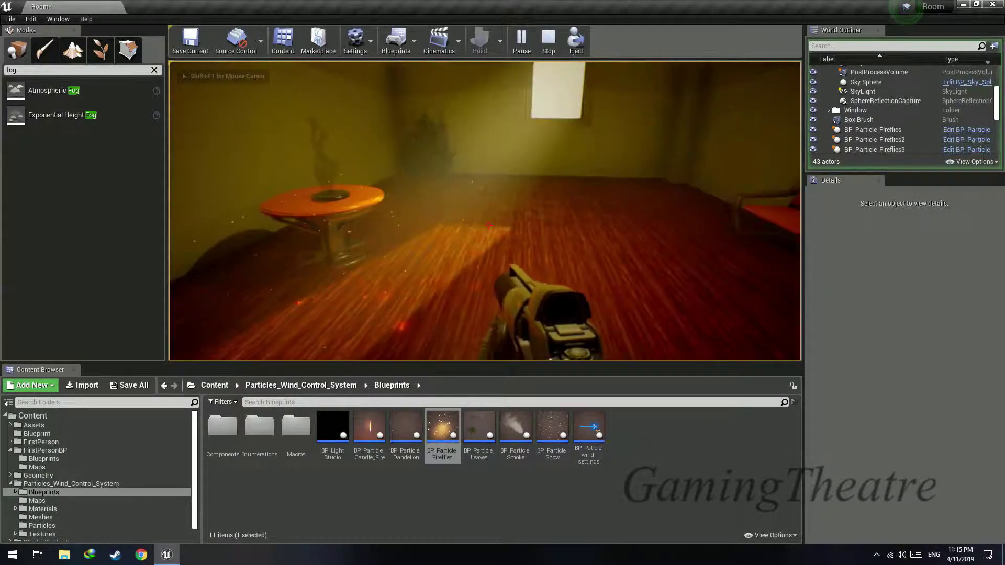
pyautogui.press('w')
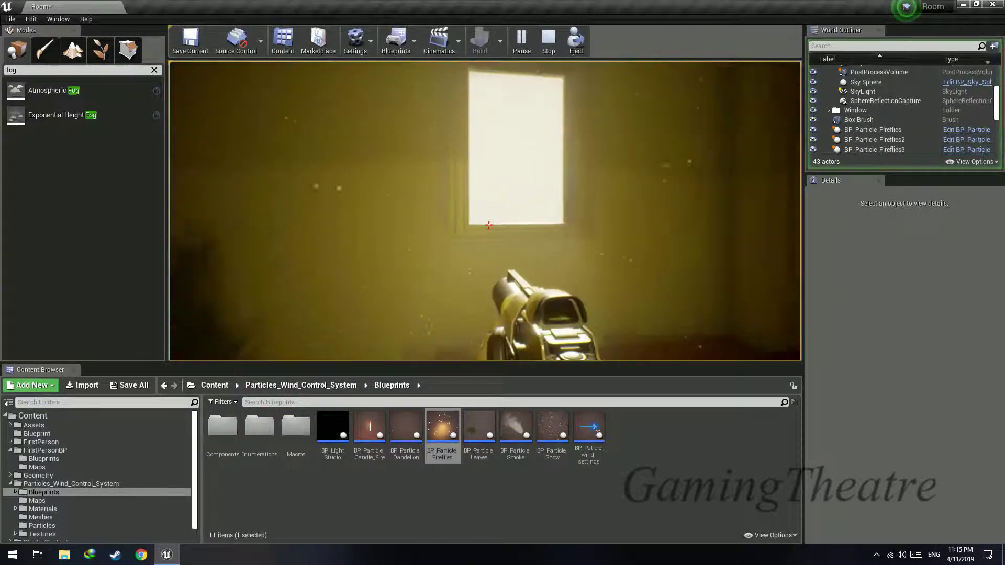
pyautogui.press('s')
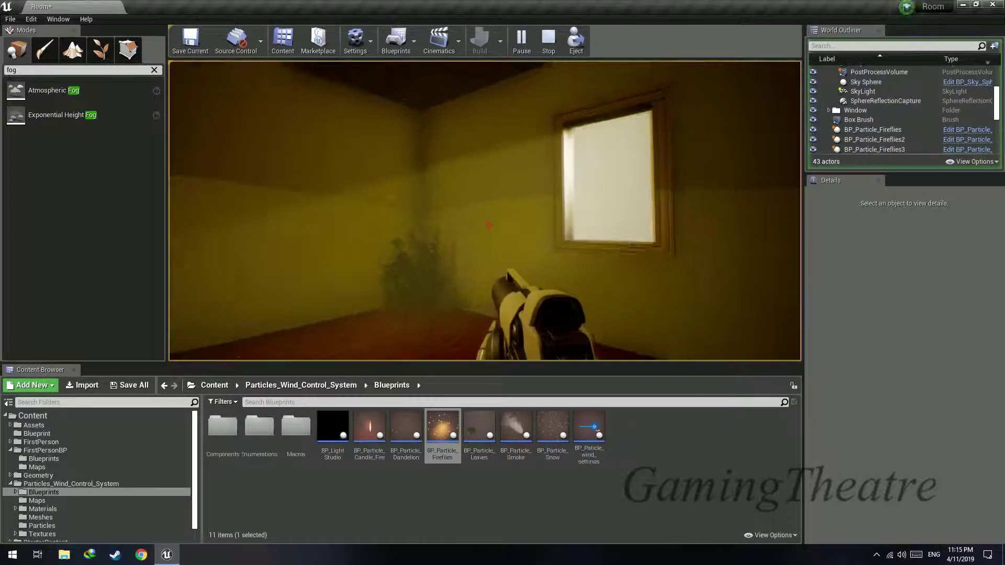
pyautogui.press('s')
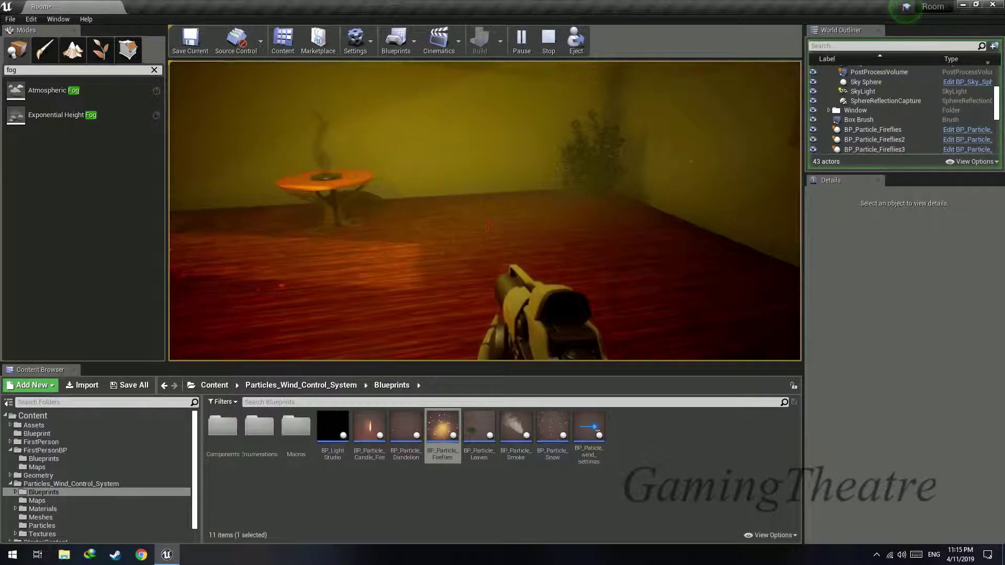
pyautogui.press('w')
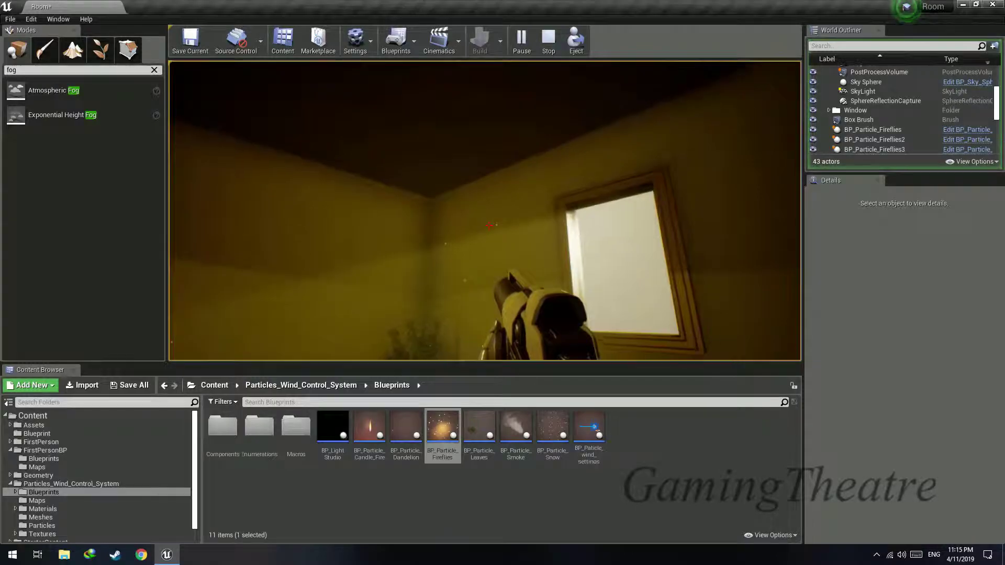
pyautogui.press('w')
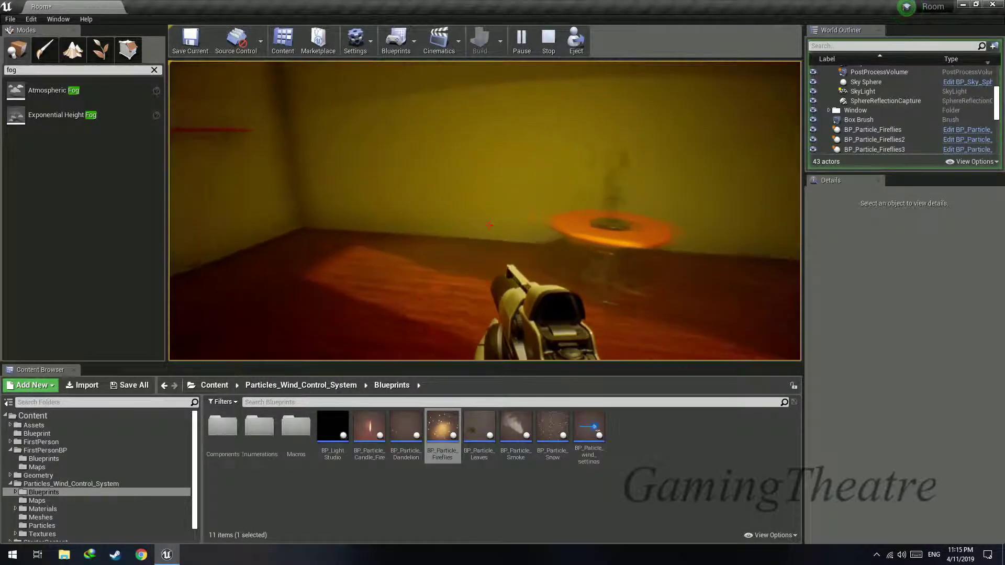
pyautogui.press('Escape')
# Adjust the positions of the fireflies emitters along the lit floor beside and beyond the table.
pyautogui.click(344, 220)
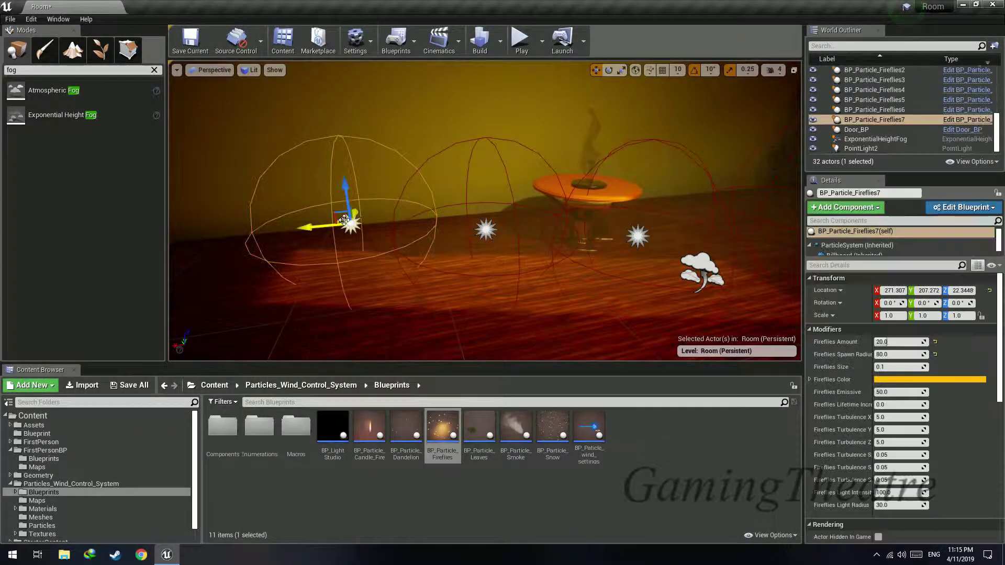
pyautogui.click(486, 230)
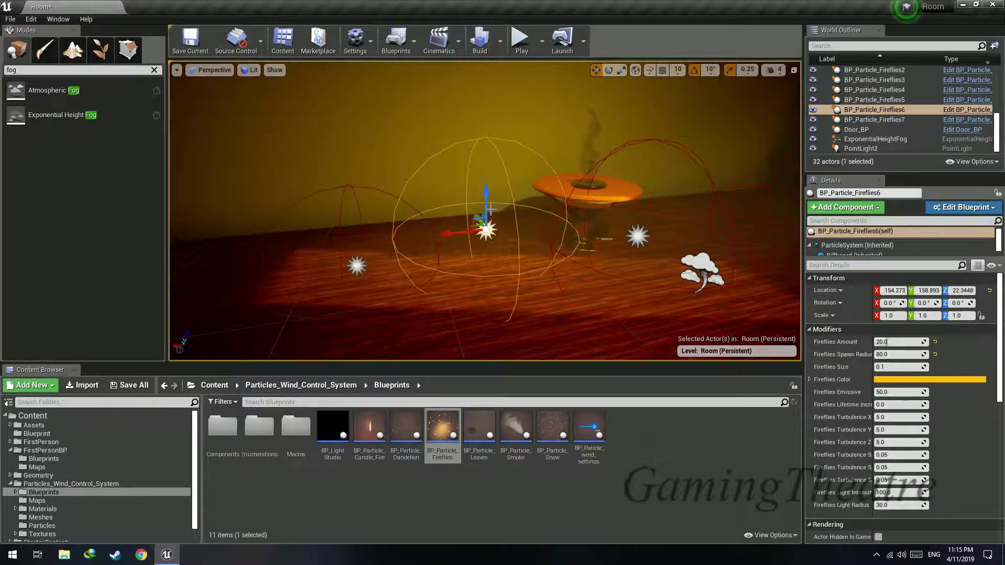
pyautogui.click(642, 240)
pyautogui.moveTo(642, 203); pyautogui.dragTo(647, 189)
pyautogui.moveTo(647, 189); pyautogui.dragTo(738, 181, button='right')
pyautogui.moveTo(370, 237); pyautogui.dragTo(409, 207, button='right')
# Adjust the heights of the upper fireflies emitters so they follow the light shaft up to the window.
pyautogui.click(504, 247)
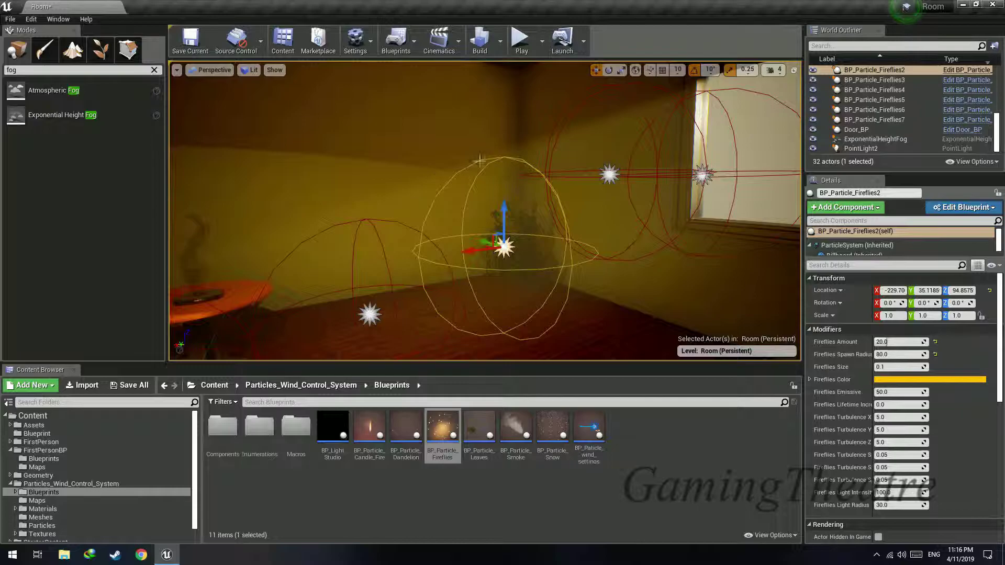
pyautogui.click(610, 174)
pyautogui.moveTo(611, 140); pyautogui.dragTo(613, 166)
pyautogui.moveTo(613, 167); pyautogui.dragTo(666, 137, button='right')
pyautogui.click(617, 209)
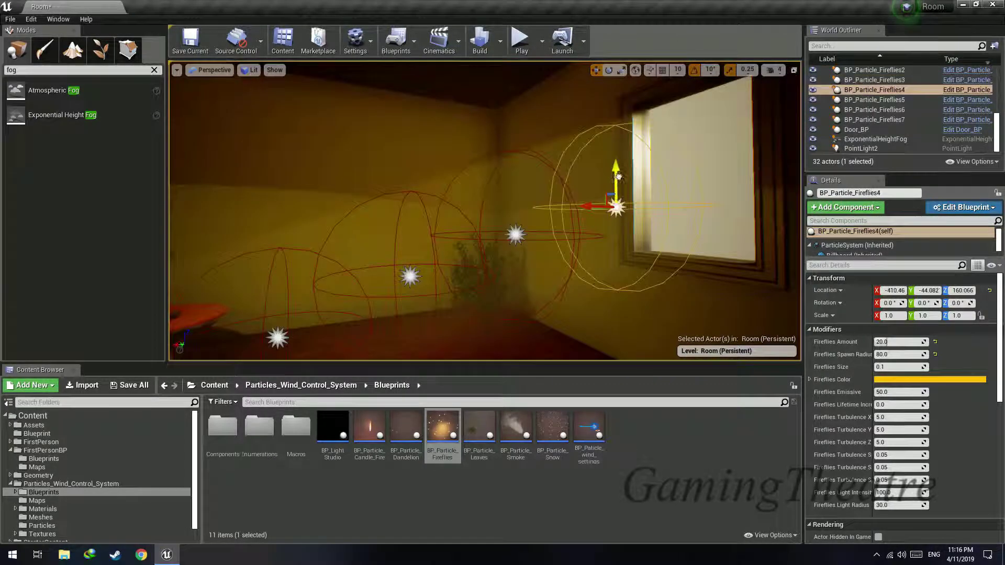
pyautogui.click(515, 235)
pyautogui.moveTo(518, 205); pyautogui.dragTo(517, 207)
pyautogui.moveTo(517, 207); pyautogui.dragTo(628, 223, button='right')
# Play the level and walk toward the window and the table to check the particles along the light shaft, then end the session.
pyautogui.click(520, 39)
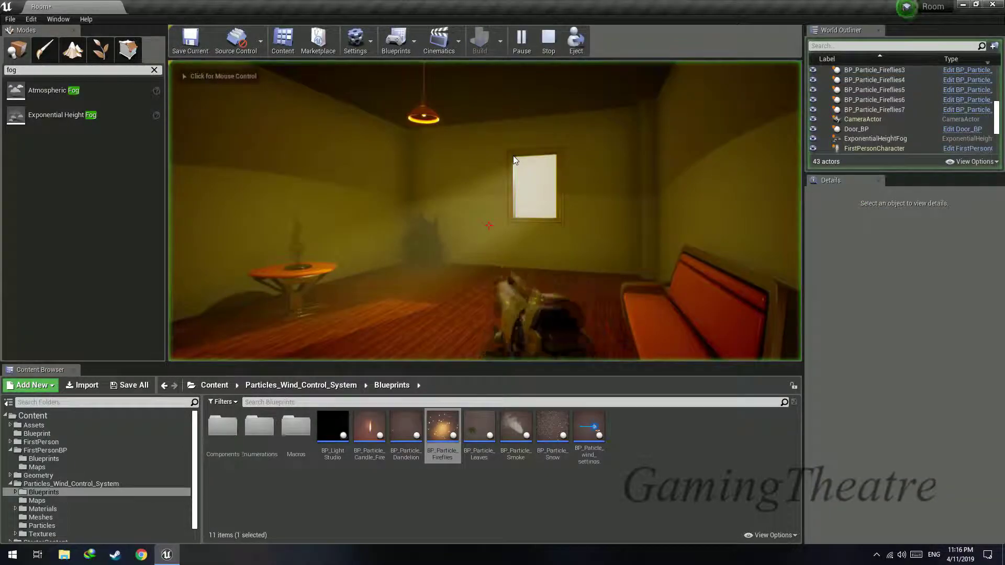
pyautogui.press('w')
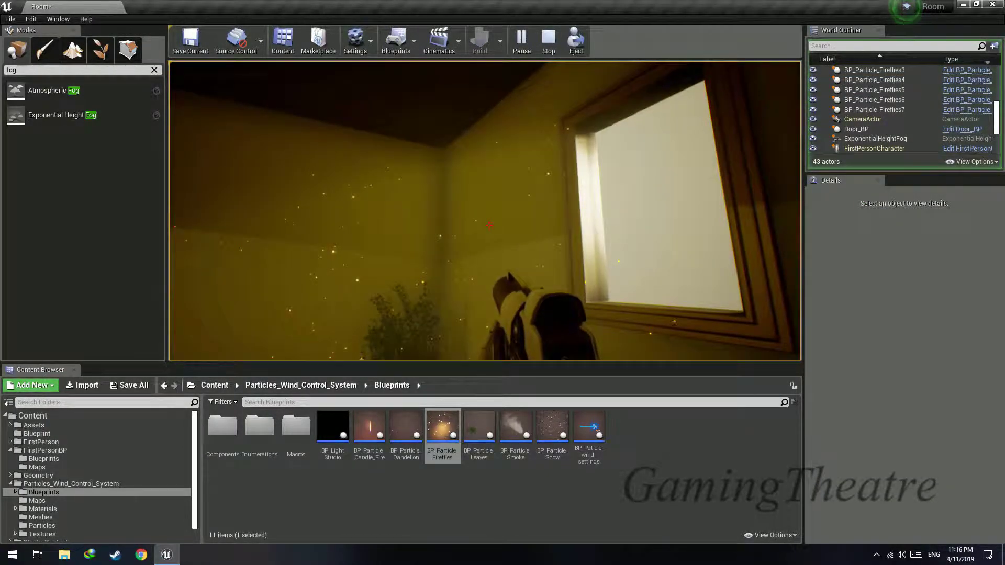
pyautogui.press('w')
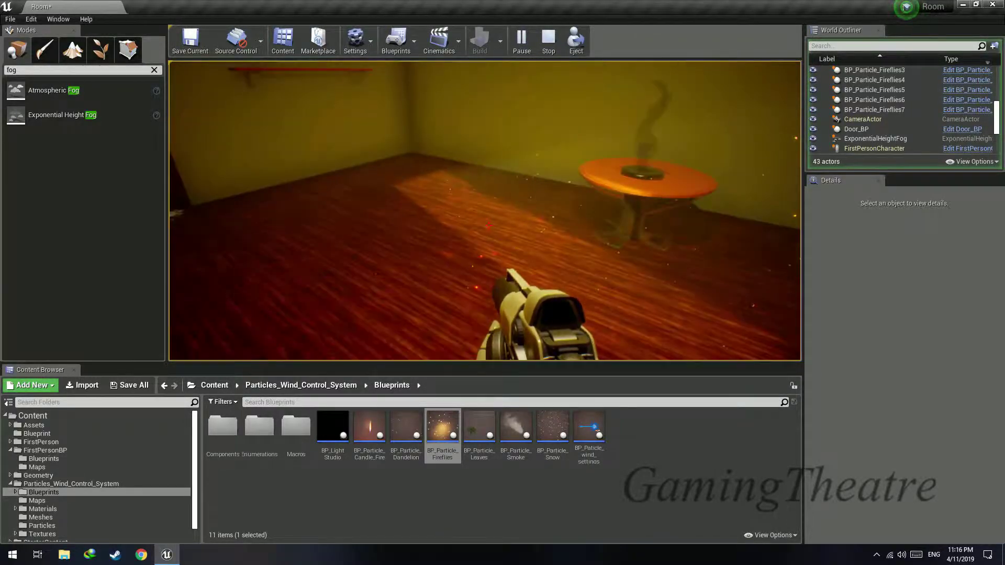
pyautogui.press('Escape')
# Move all seven fireflies emitters, BP_Particle_Fireflies through BP_Particle_Fireflies7, into the existing Sprites folder.
pyautogui.moveTo(518, 246); pyautogui.dragTo(626, 228, button='right')
pyautogui.press('s')
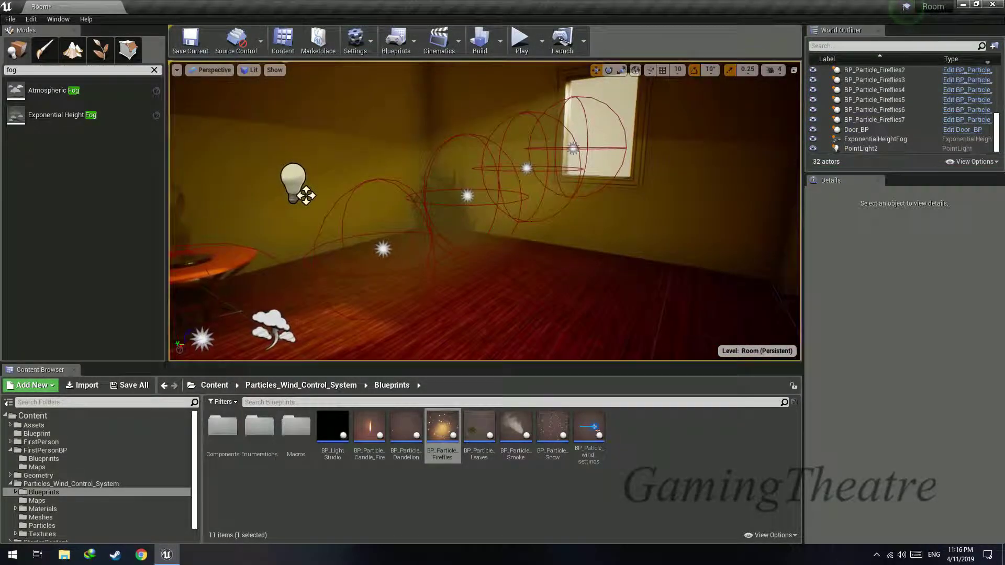
pyautogui.click(890, 120)
pyautogui.scroll(3, 894, 116)
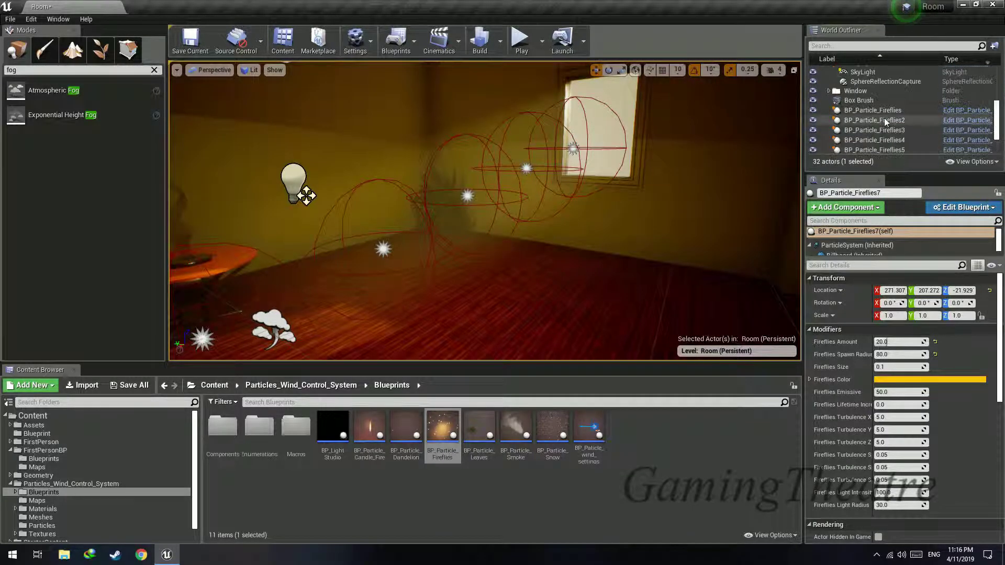
pyautogui.keyDown('shift'); pyautogui.click(894, 111); pyautogui.keyUp('shift')
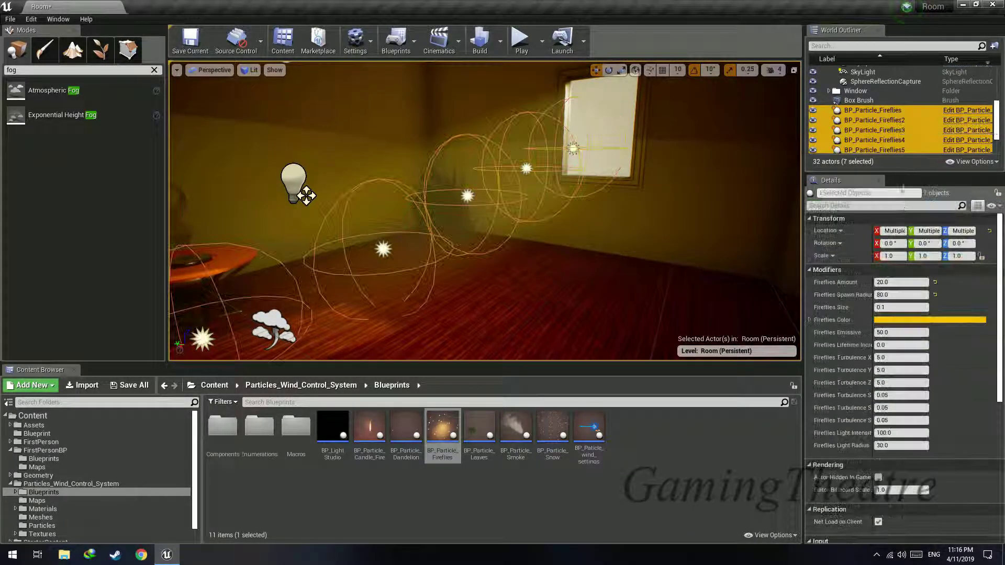
pyautogui.rightClick(916, 138)
pyautogui.moveTo(925, 371)
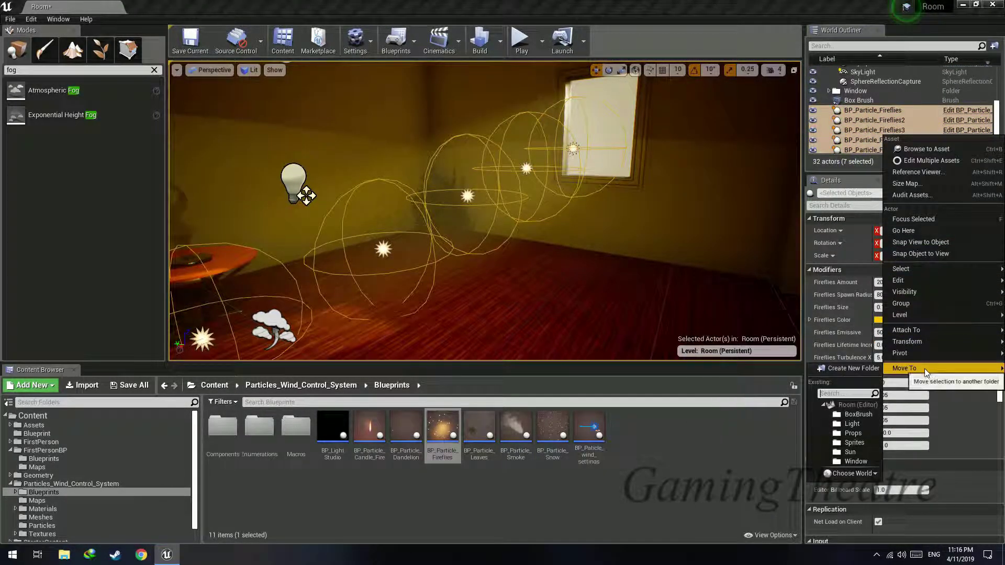
pyautogui.click(855, 442)
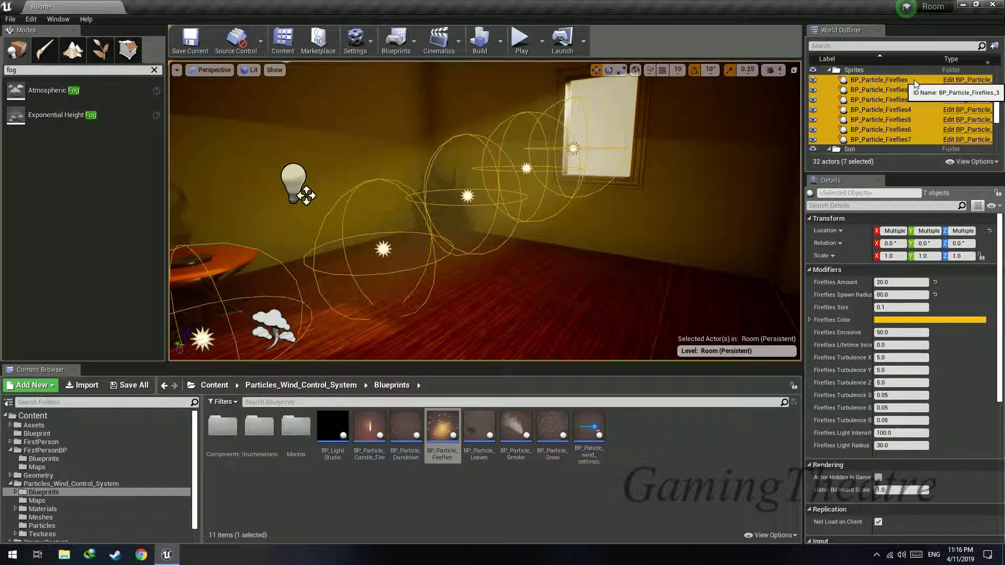
# Set the seven fireflies emitters to a light radius of 100, an emissive value of 80 and a size of 0.2.
pyautogui.moveTo(660, 199); pyautogui.dragTo(597, 217, button='right')
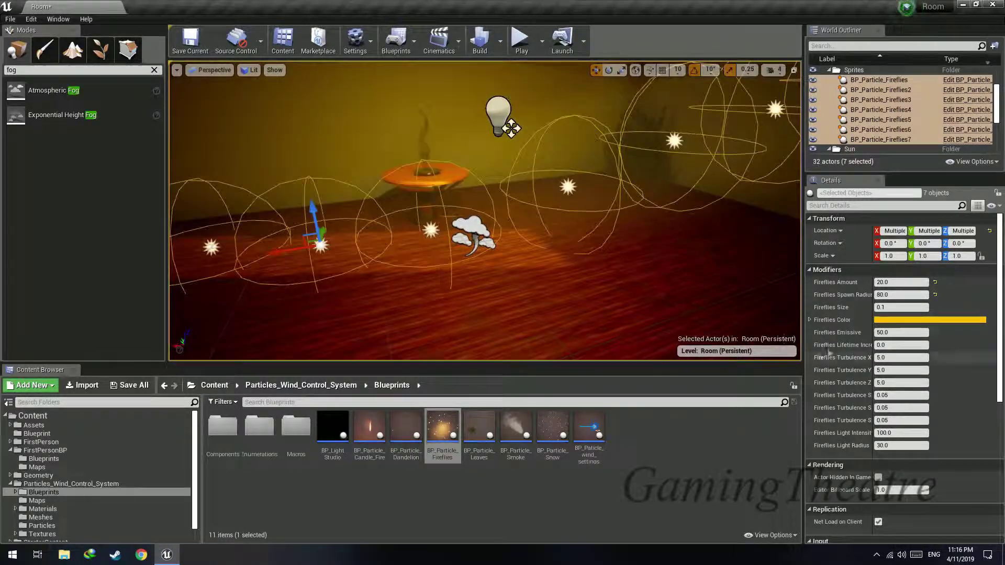
pyautogui.click(885, 333)
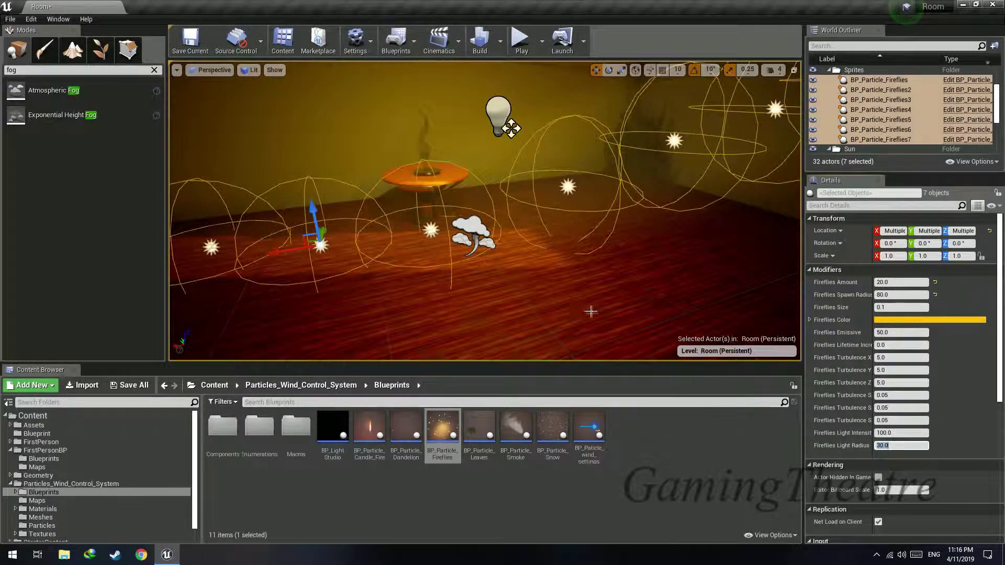
pyautogui.moveTo(591, 312)
pyautogui.mouseDown(button='right')
pyautogui.moveTo(668, 299)
pyautogui.moveTo(590, 311)
pyautogui.mouseUp(button='right')
pyautogui.press('w')
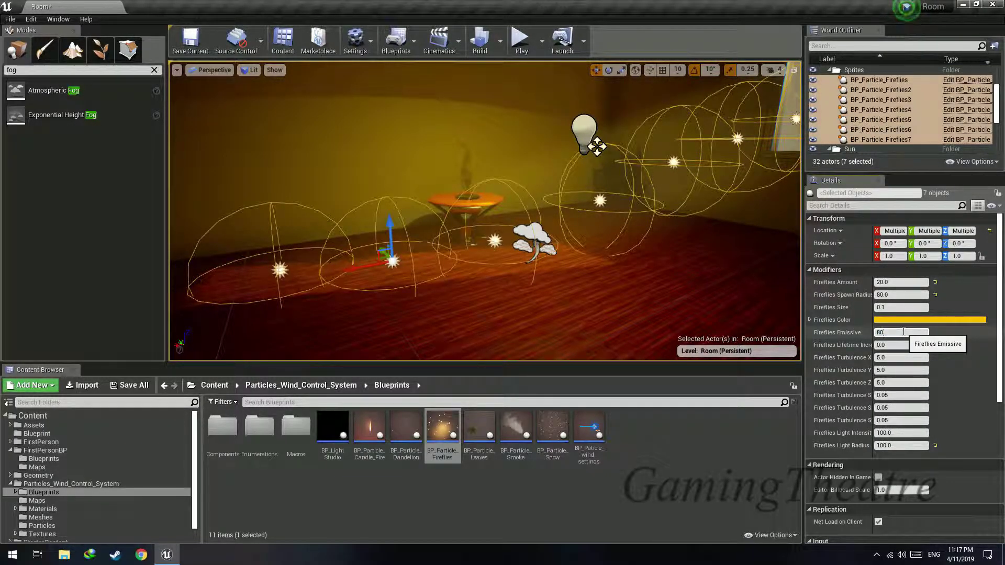
pyautogui.click(902, 332)
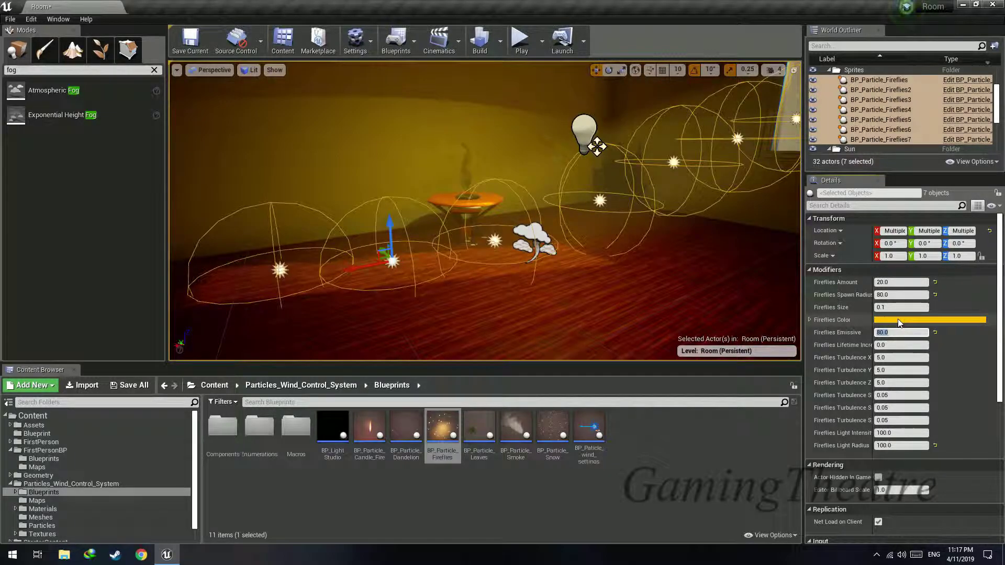
pyautogui.moveTo(681, 251); pyautogui.dragTo(702, 245, button='right')
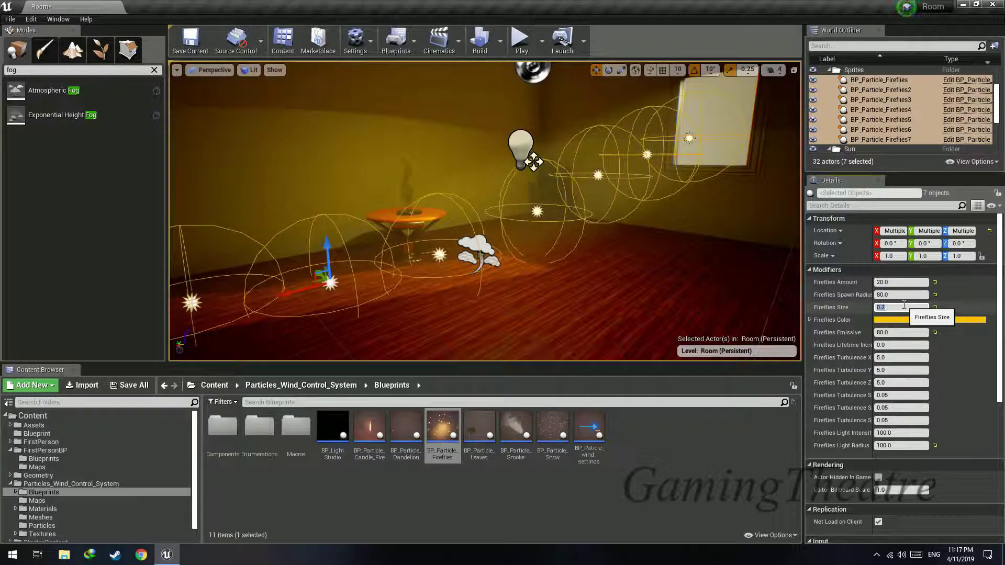
pyautogui.click(967, 304)
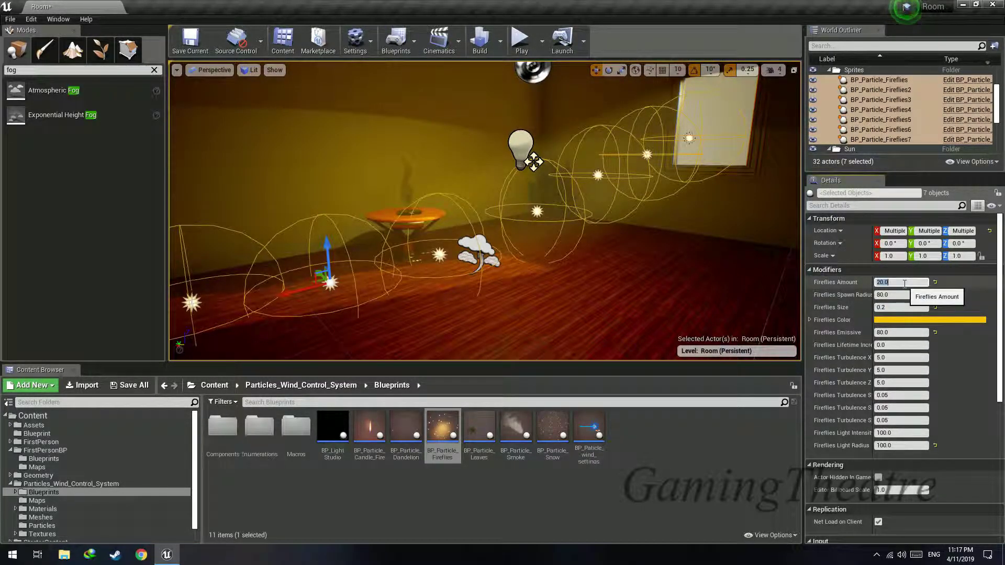
# Play the level and walk around the room to check the brighter, larger particles from near and far, then end the session.
pyautogui.click(520, 39)
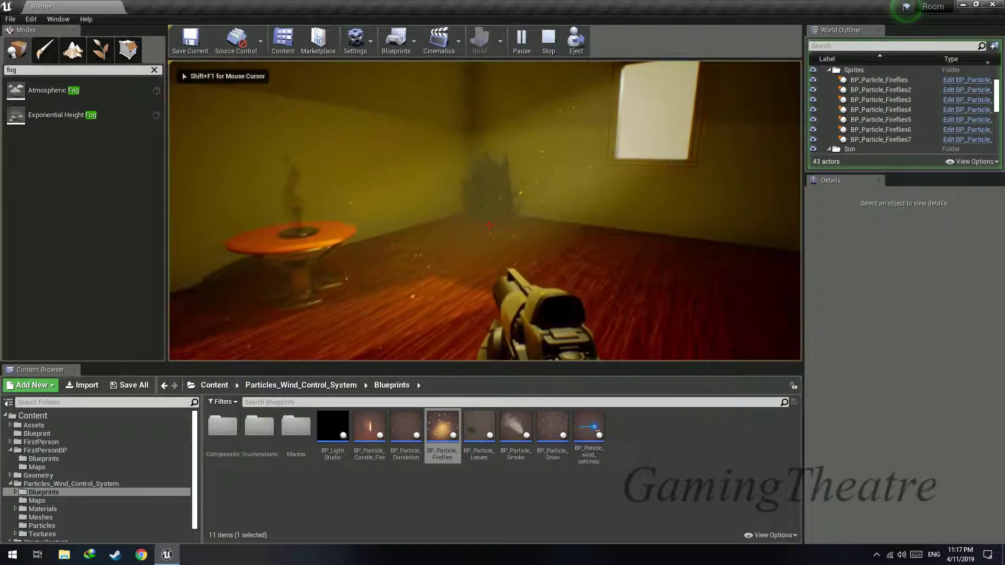
pyautogui.press('s')
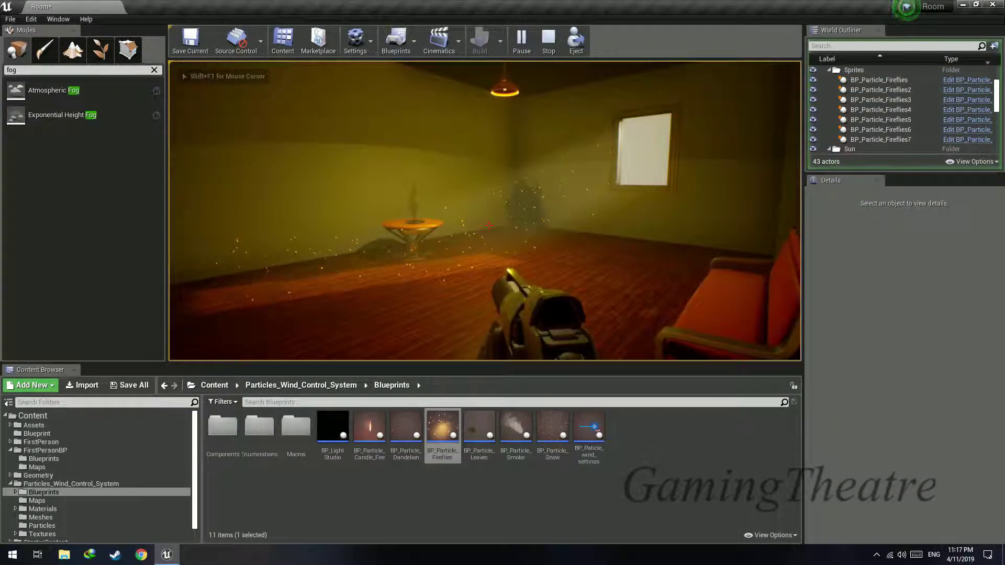
pyautogui.press('w')
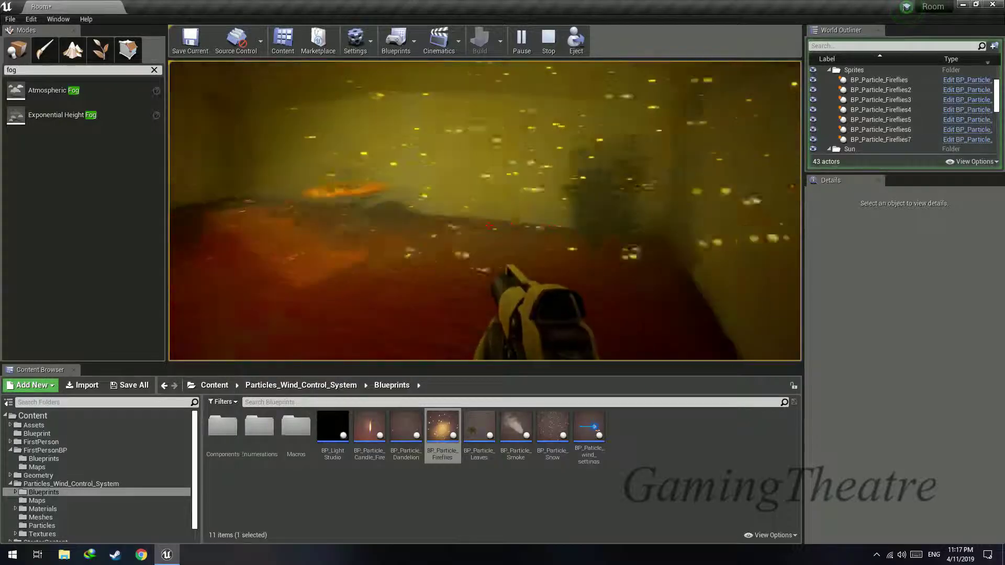
pyautogui.press('s')
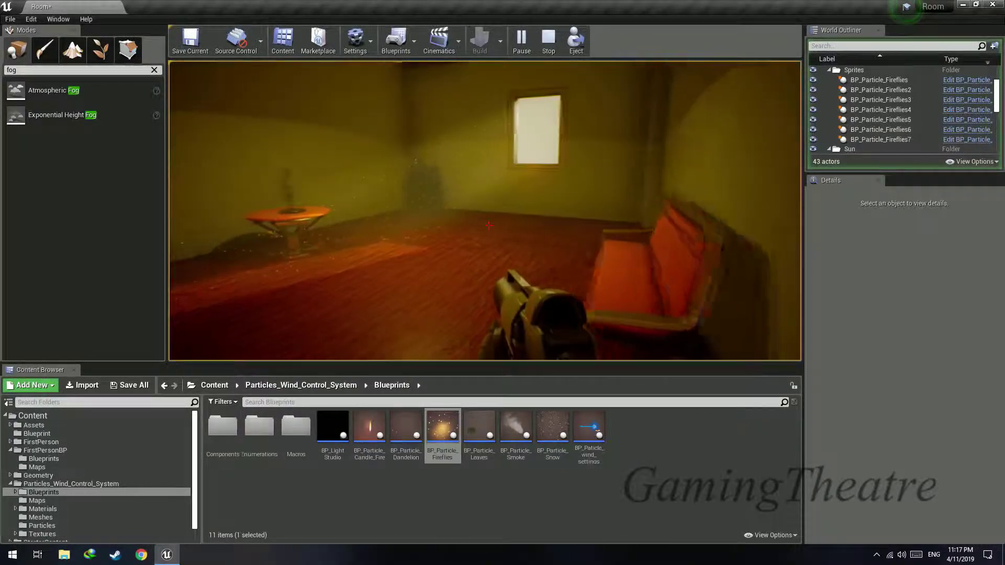
pyautogui.press('w')
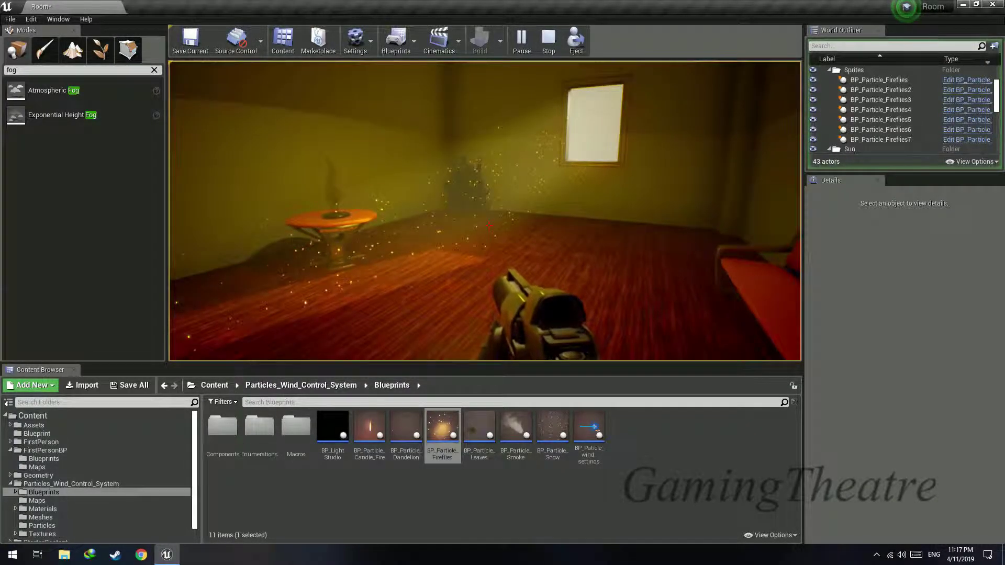
pyautogui.press('s')
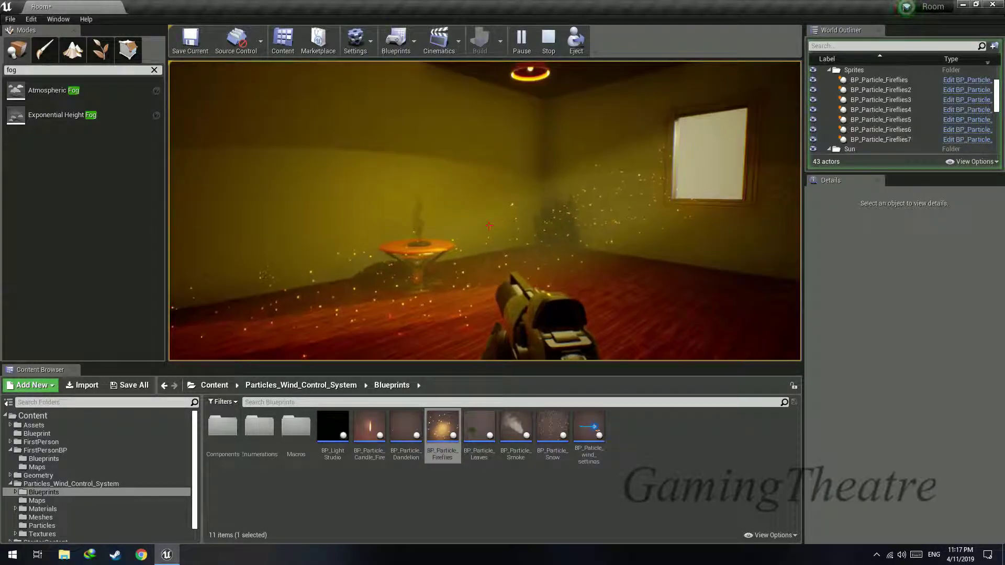
pyautogui.press('Escape')
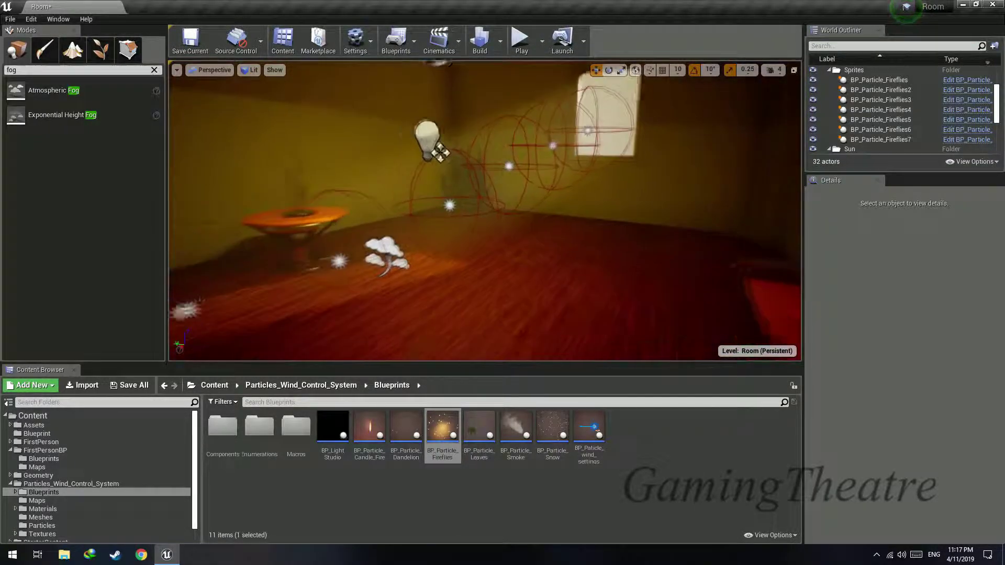
# Try adding a BP_Particle_Snow emitter to the room and play the level to check its effect.
pyautogui.moveTo(485, 211); pyautogui.dragTo(419, 214, button='right')
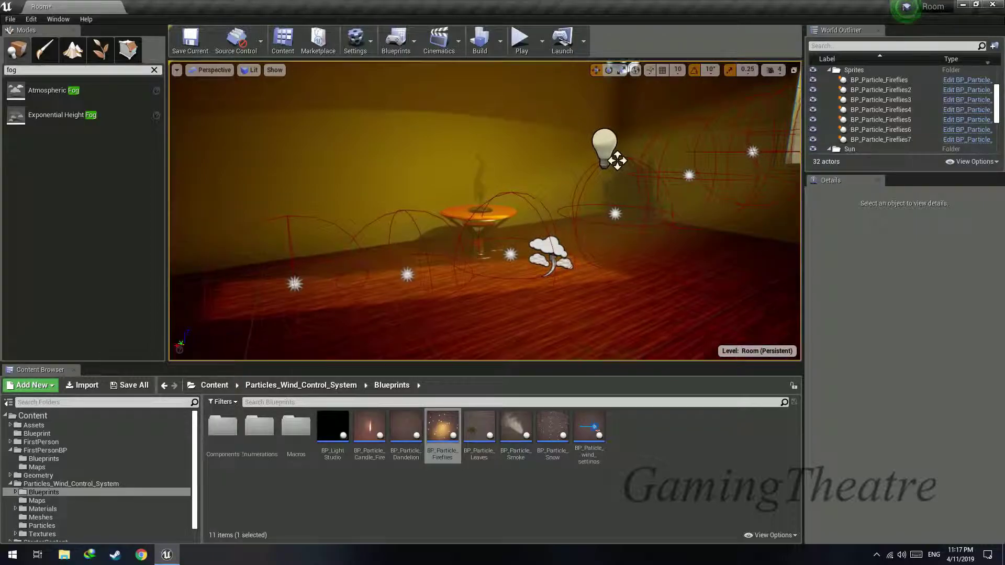
pyautogui.moveTo(603, 298); pyautogui.dragTo(620, 265)
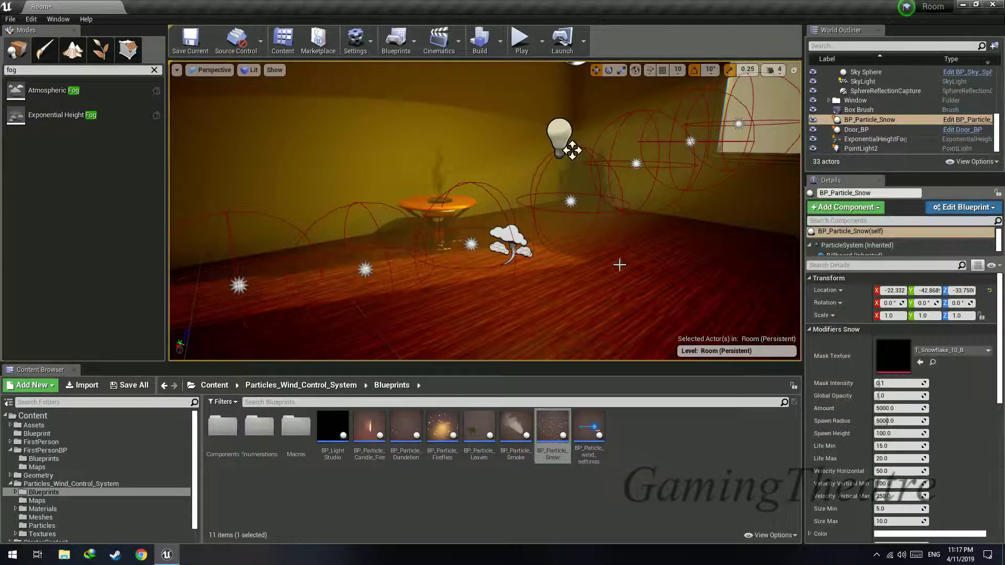
pyautogui.moveTo(596, 280); pyautogui.dragTo(623, 278, button='right')
pyautogui.moveTo(545, 265); pyautogui.dragTo(550, 170)
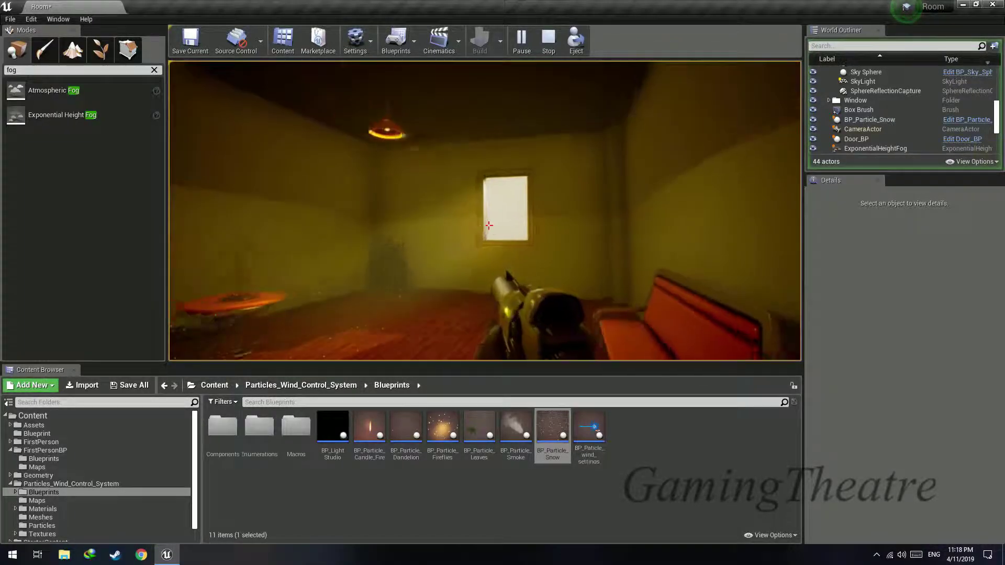
pyautogui.press('Escape')
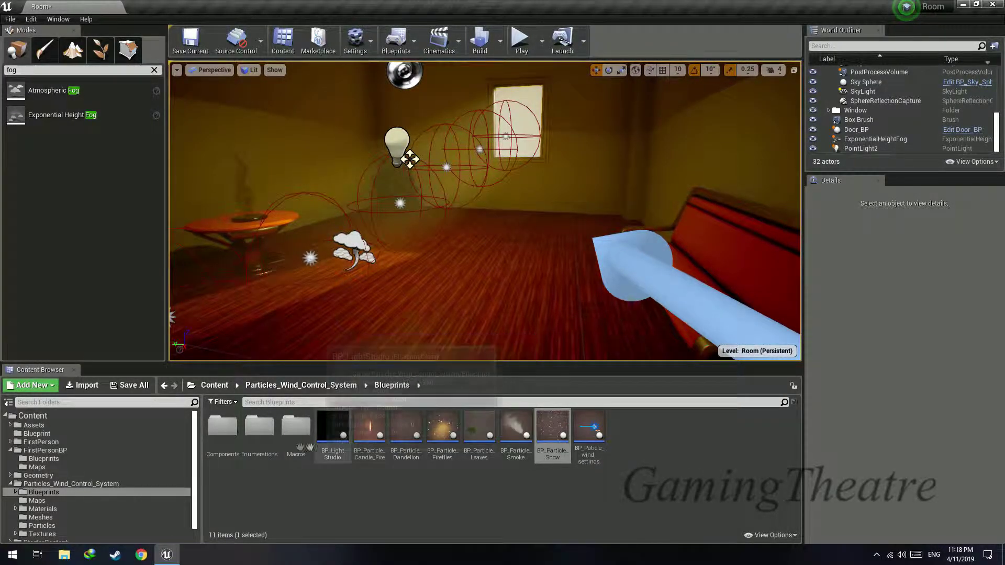
# Open the Particles_Wind_Control_System folder and examine the finished light shaft and emitter arrangement from several angles in the room.
pyautogui.click(349, 385)
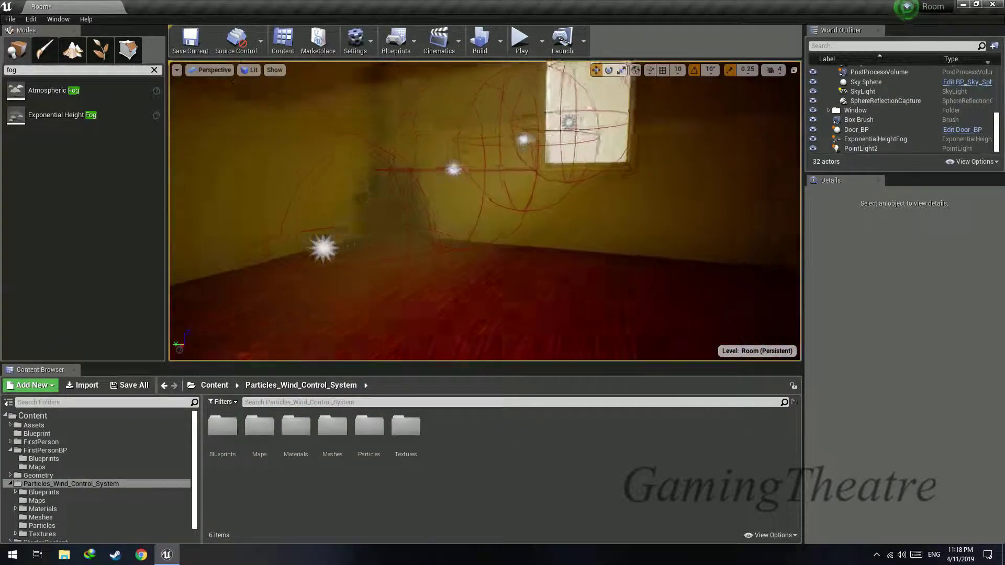
pyautogui.moveTo(418, 173); pyautogui.dragTo(397, 181, button='right')
pyautogui.scroll(-5, 418, 173)
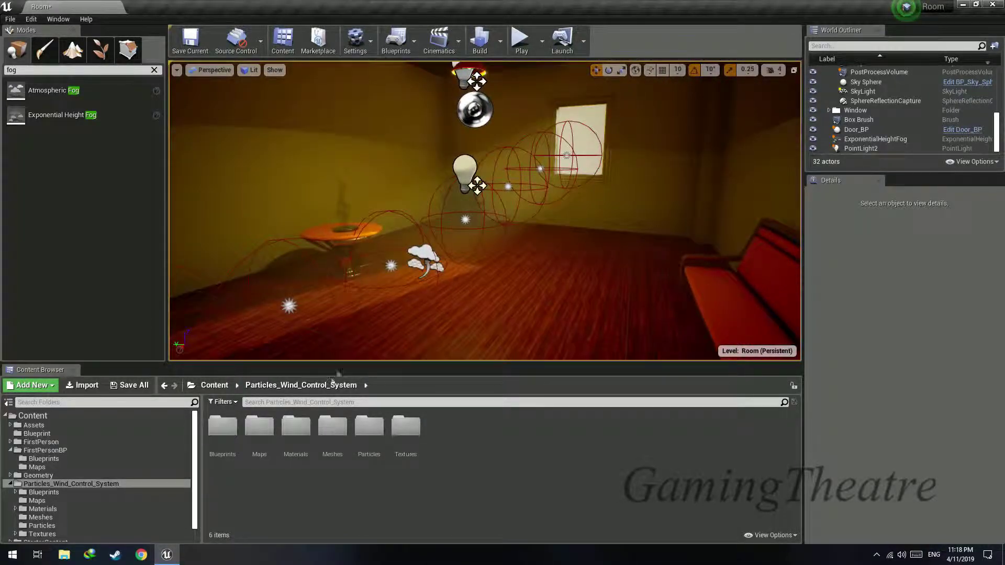
pyautogui.scroll(-2, 141, 487)
pyautogui.moveTo(450, 220); pyautogui.dragTo(220, 214, button='right')
pyautogui.moveTo(291, 356); pyautogui.dragTo(291, 356, button='right')
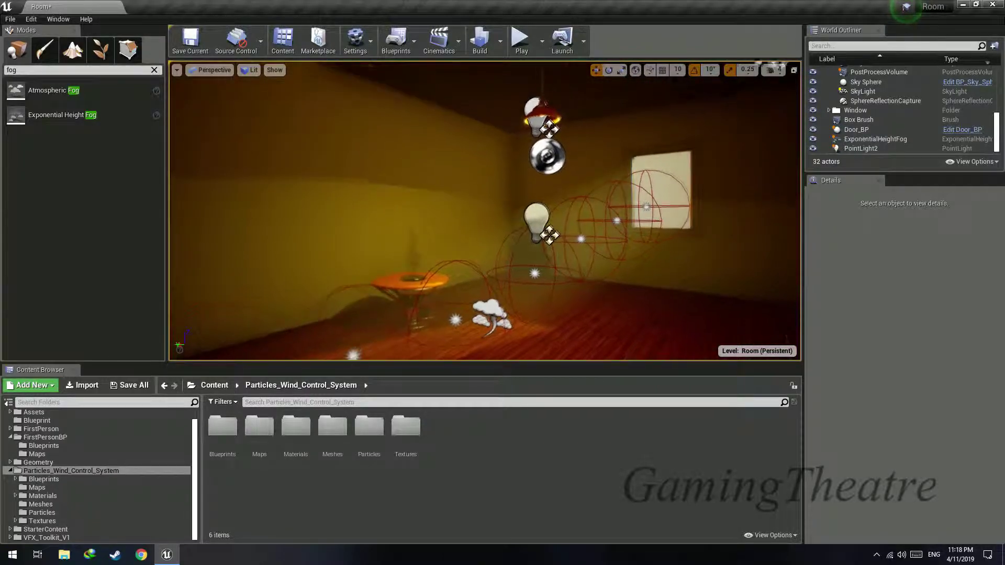
pyautogui.moveTo(484, 210); pyautogui.dragTo(503, 220, button='right')
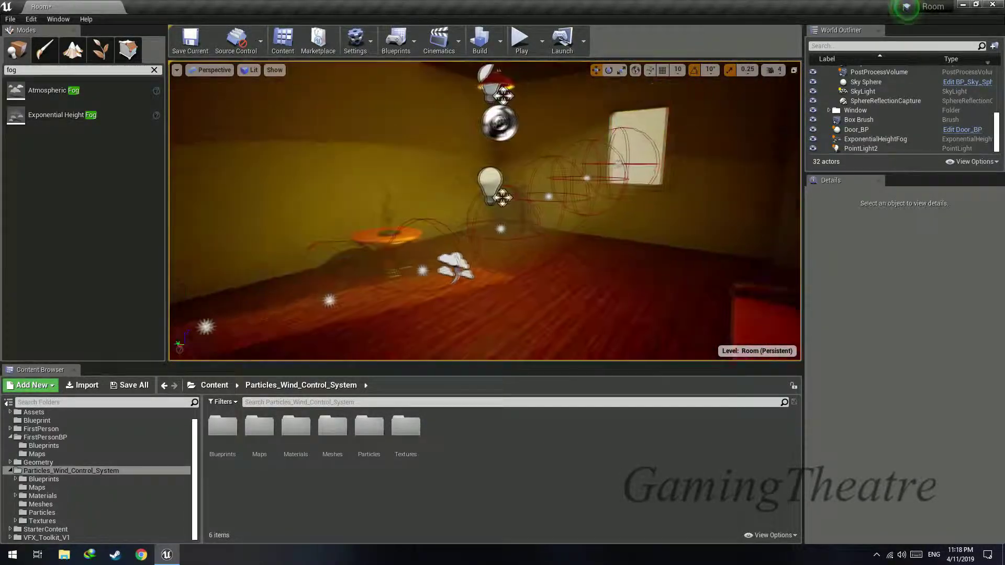
pyautogui.moveTo(291, 356); pyautogui.dragTo(290, 356, button='right')
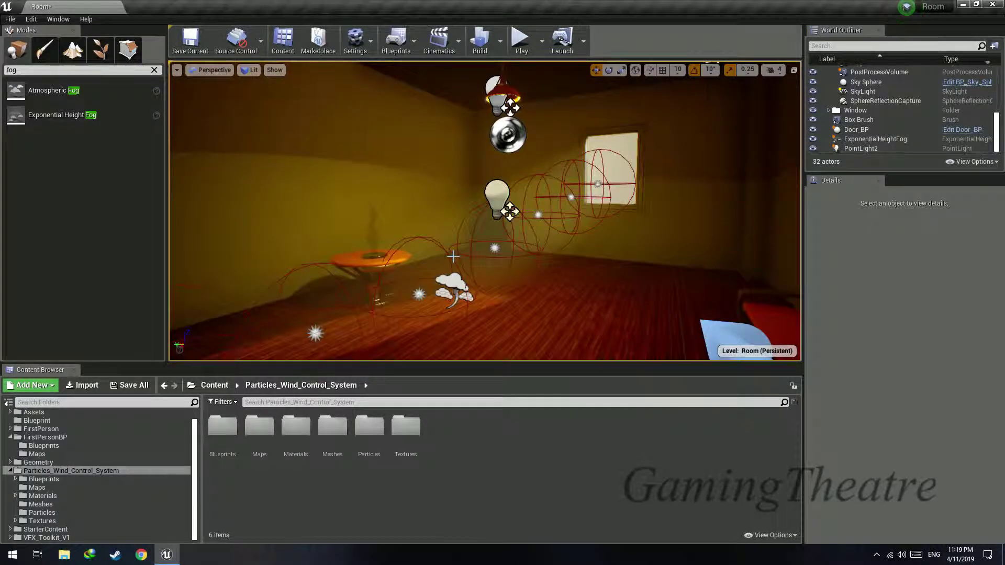